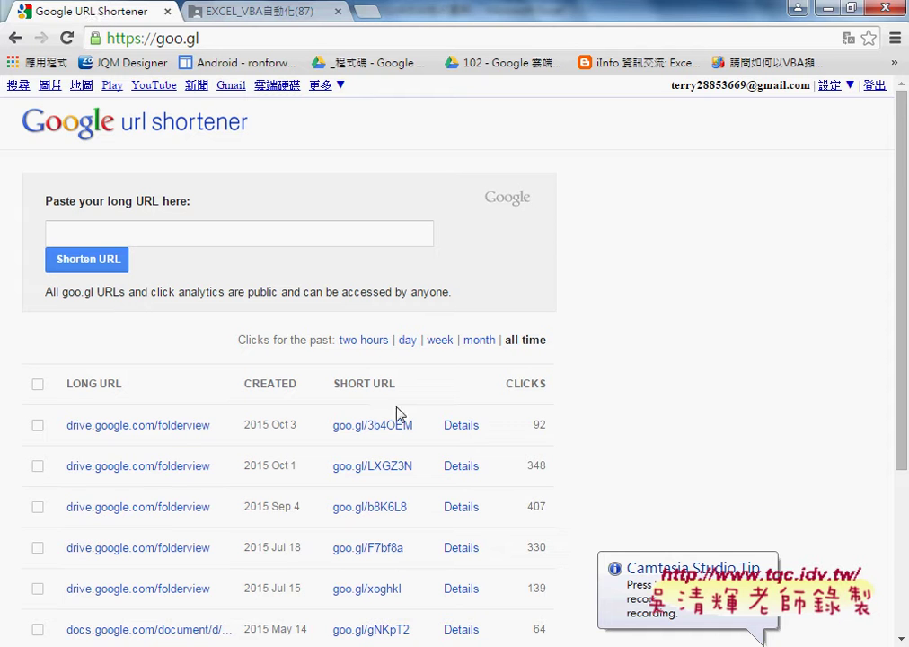
Step: View the click analytics for goo.gl/3b4OEM, then page through the shortened URL list
left_click(461, 431)
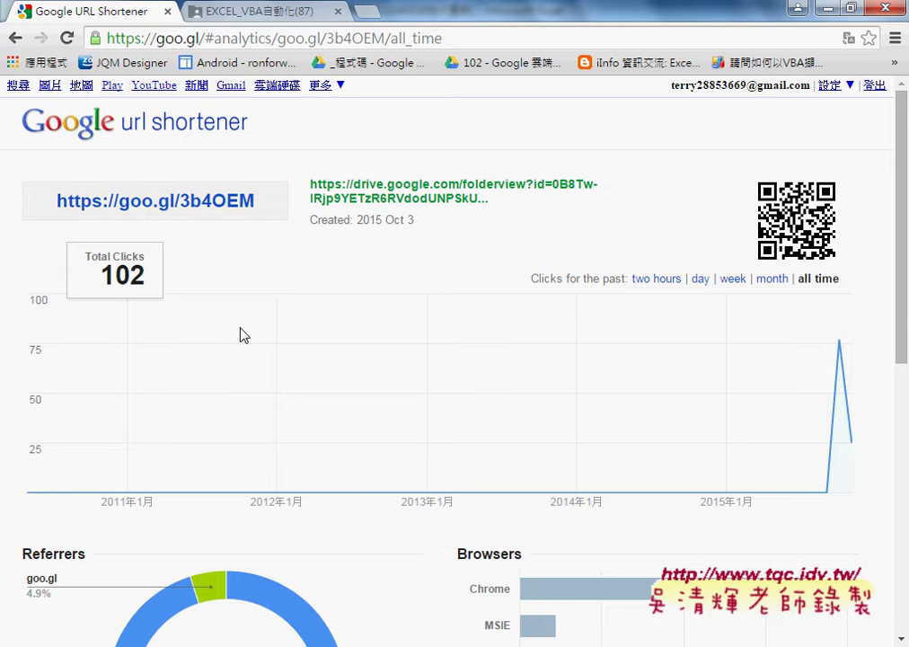
left_click(15, 38)
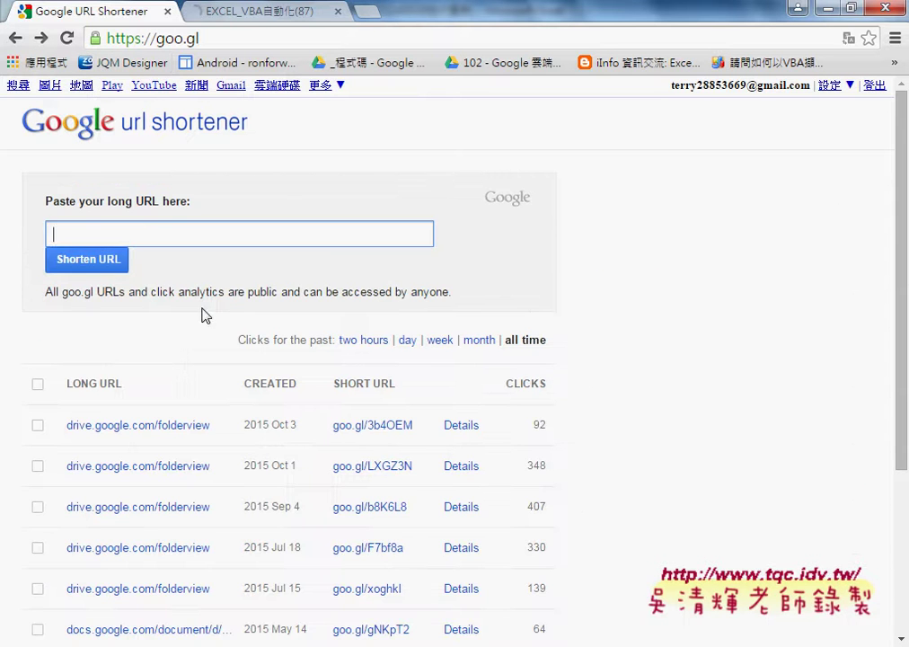
scroll(575, 524, "down", 2)
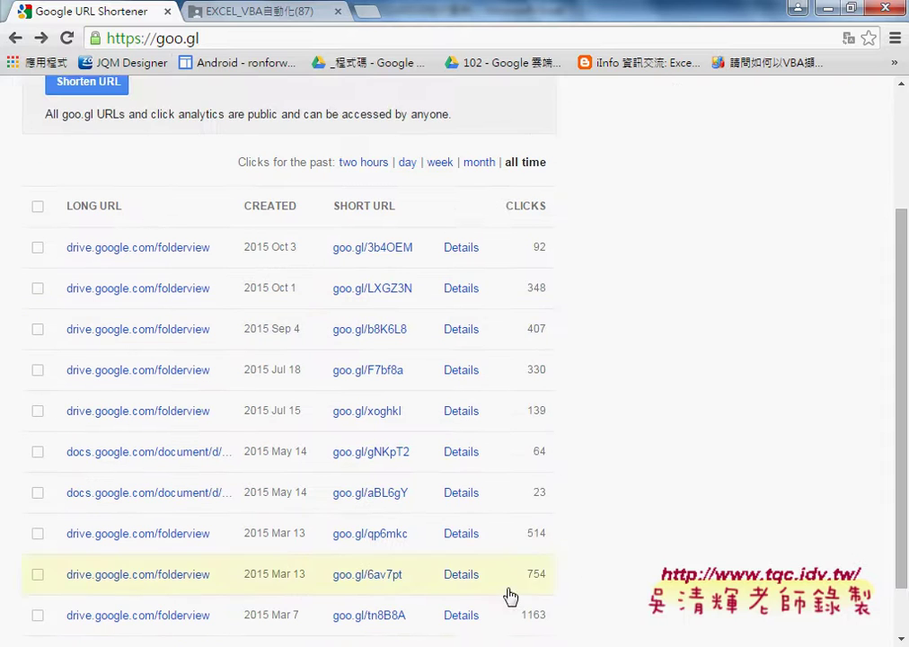
scroll(510, 595, "down", 1)
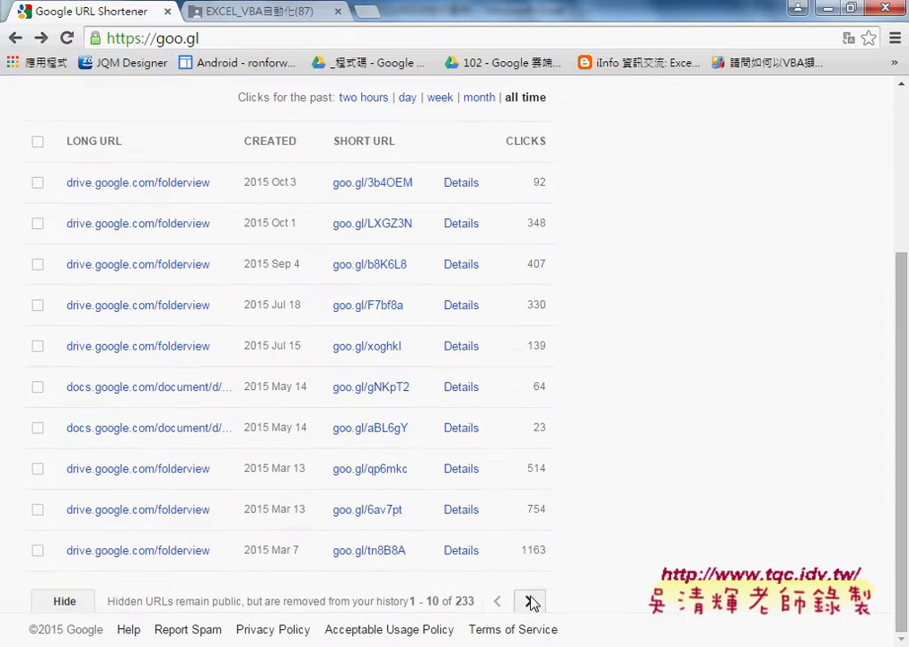
left_click(530, 601)
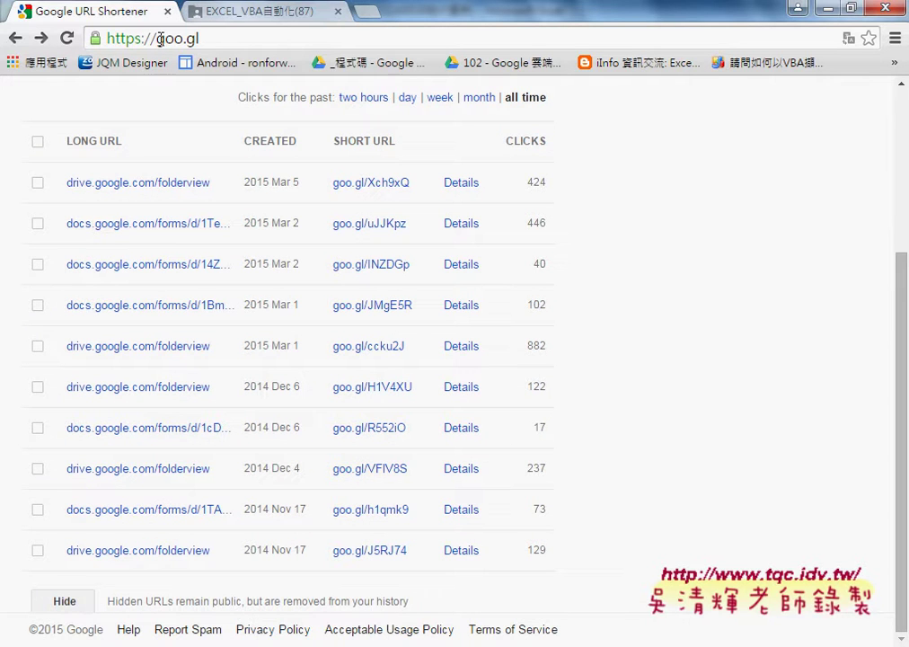
left_click(16, 38)
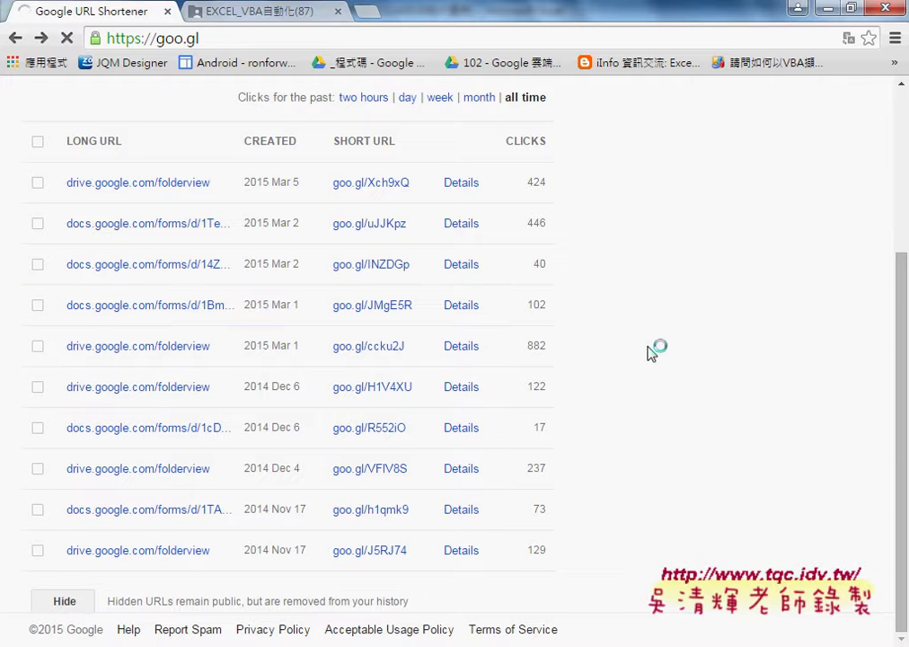
Step: Open the goo.gl/ccku2J analytics and check its Chrome browser count
left_click(461, 351)
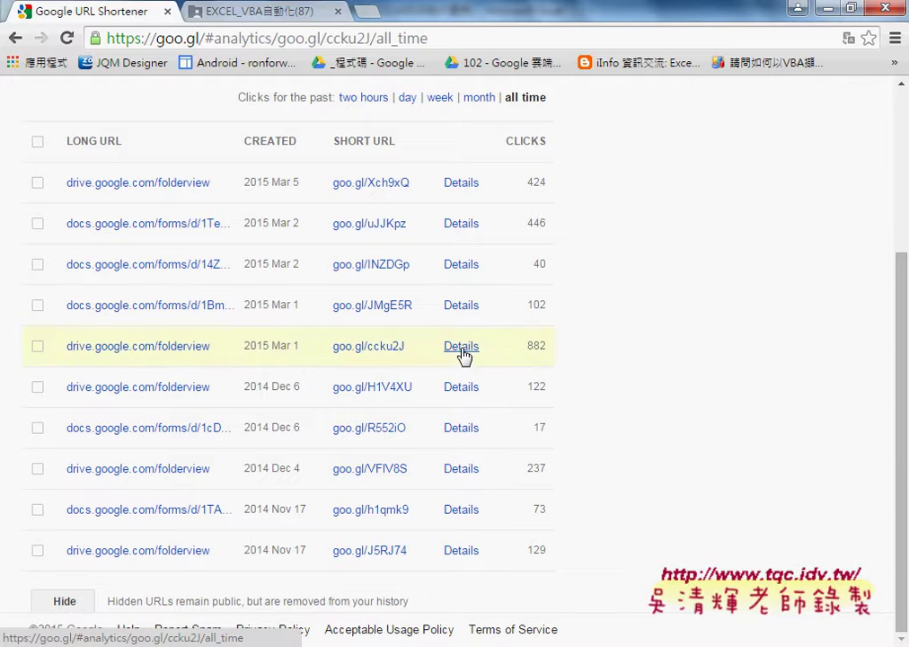
mouse_move(703, 351)
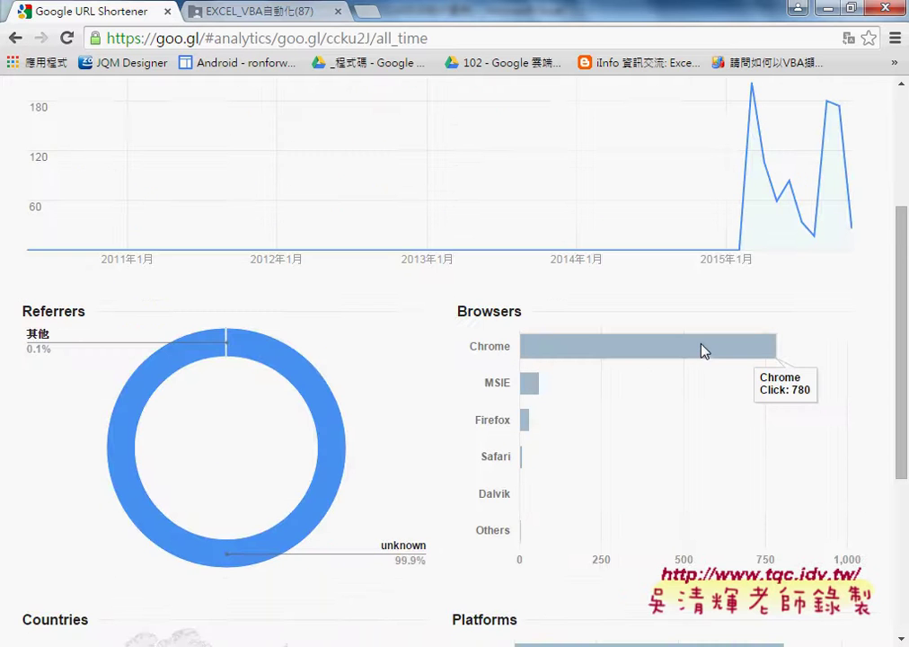
scroll(680, 242, "up", 1)
key("alt+Left")
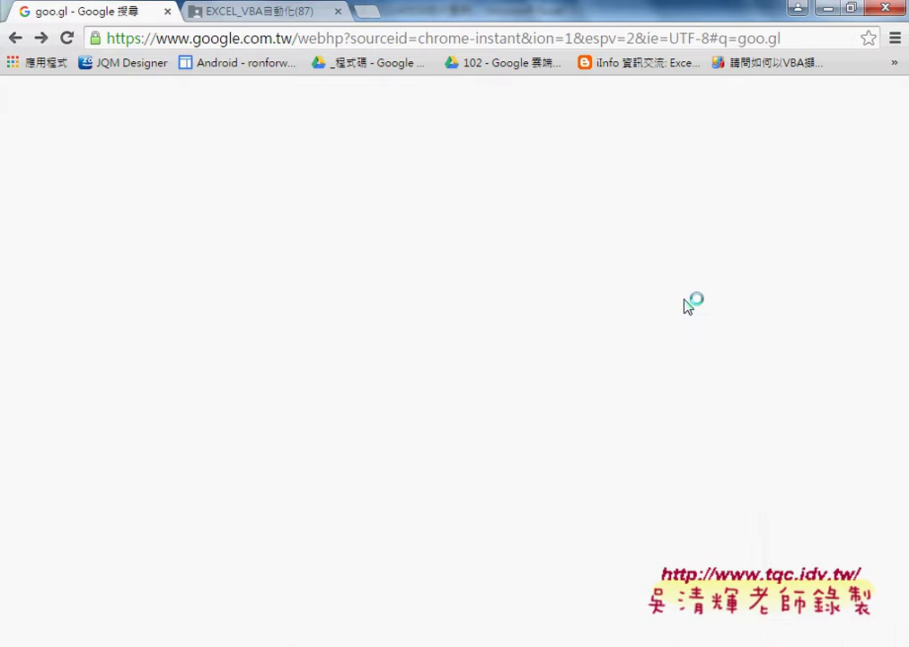
Step: Inspect the click-history peaks of goo.gl/tn8B8A, then bring up the EXCEL_VBA自動化(87) Drive folder
left_click(40, 39)
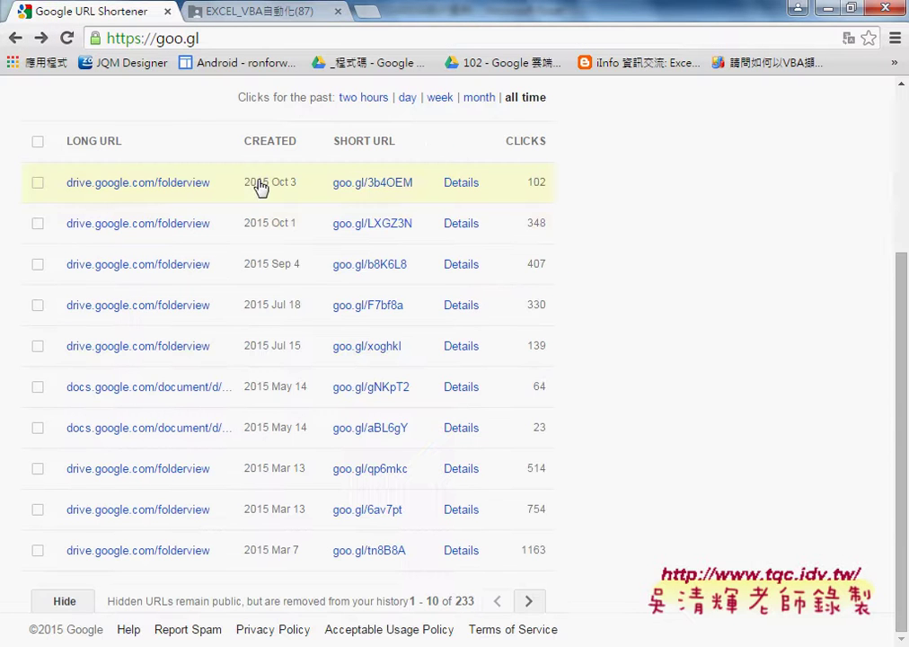
left_click(468, 555)
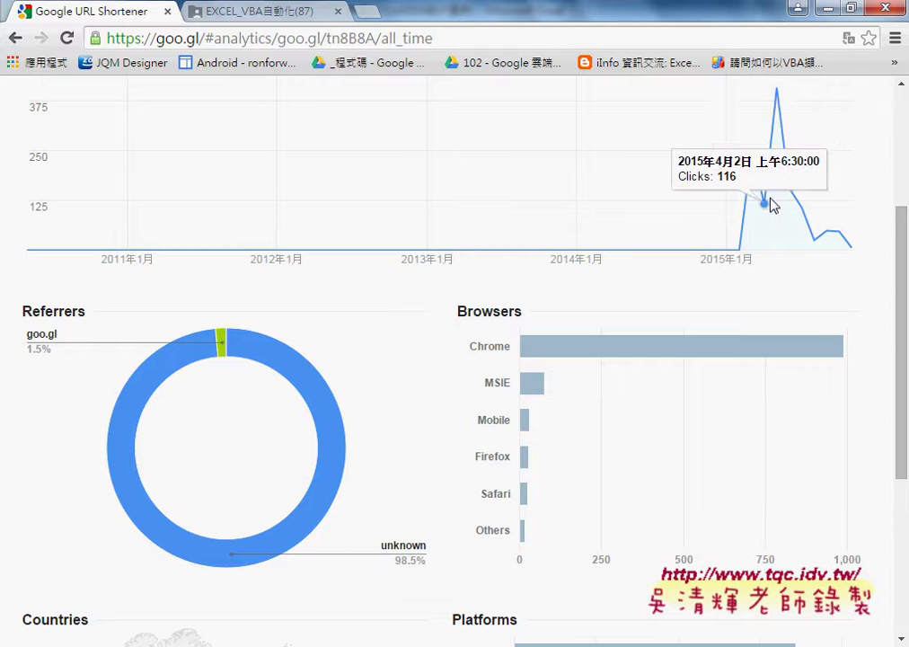
mouse_move(783, 193)
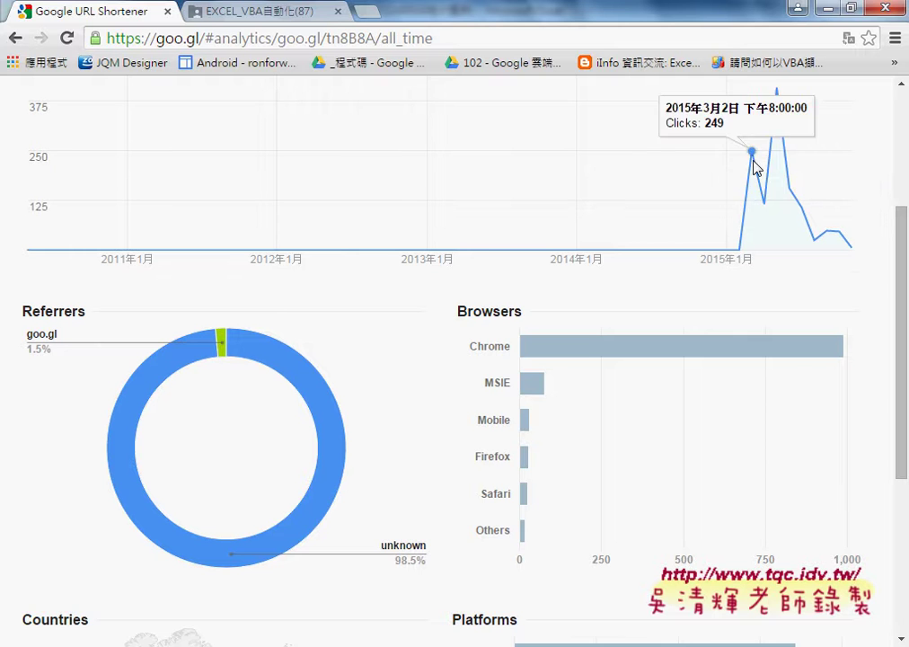
mouse_move(780, 92)
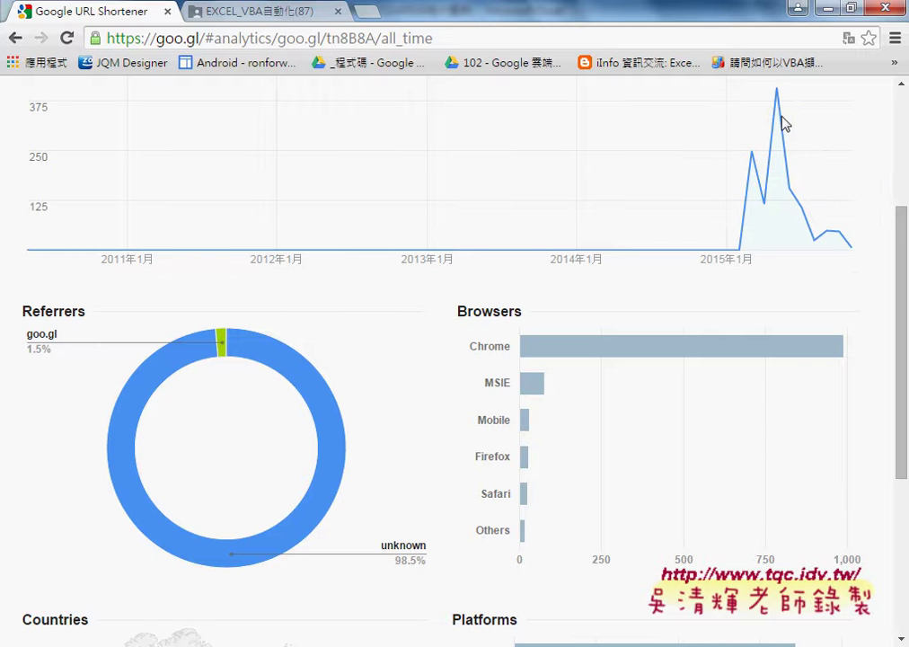
left_click(234, 14)
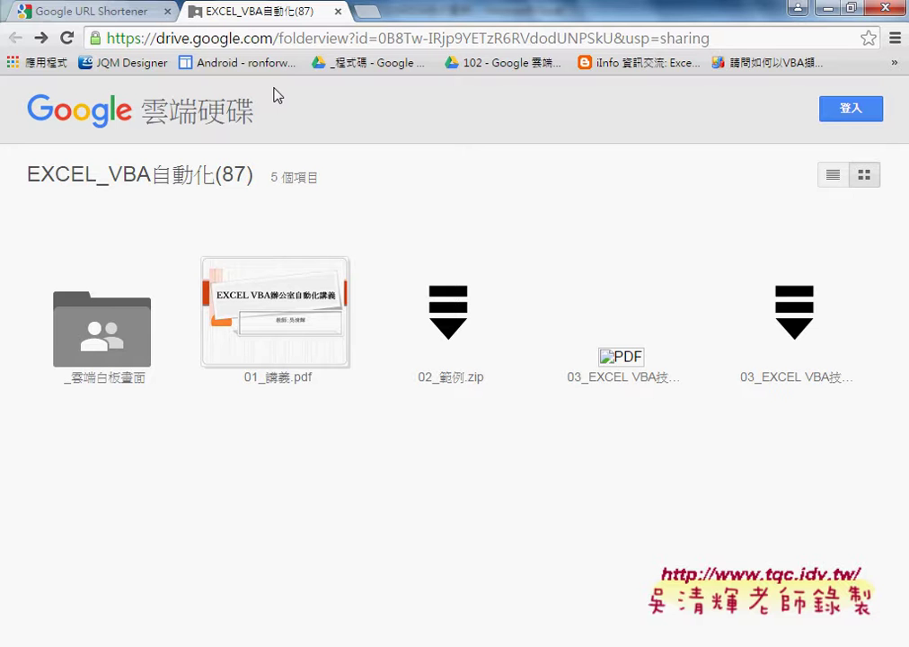
Step: Open the _雲端白板畫面 folder and display its items in list view
left_click(101, 340)
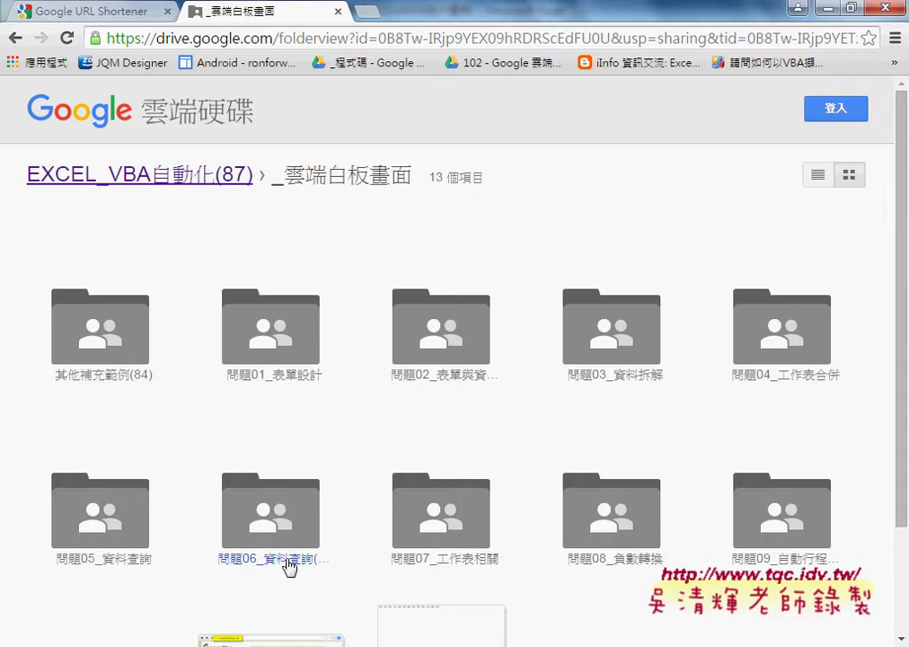
left_click(816, 176)
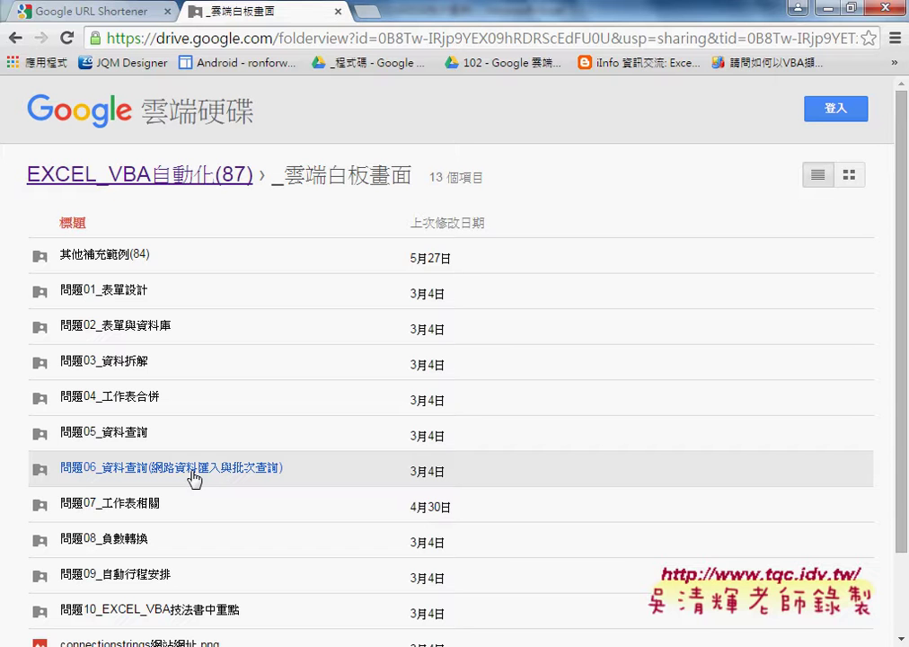
Step: Go into 問題06_資料查詢, then 01_批次查詢, and scroll through its 14 files
left_click(193, 478)
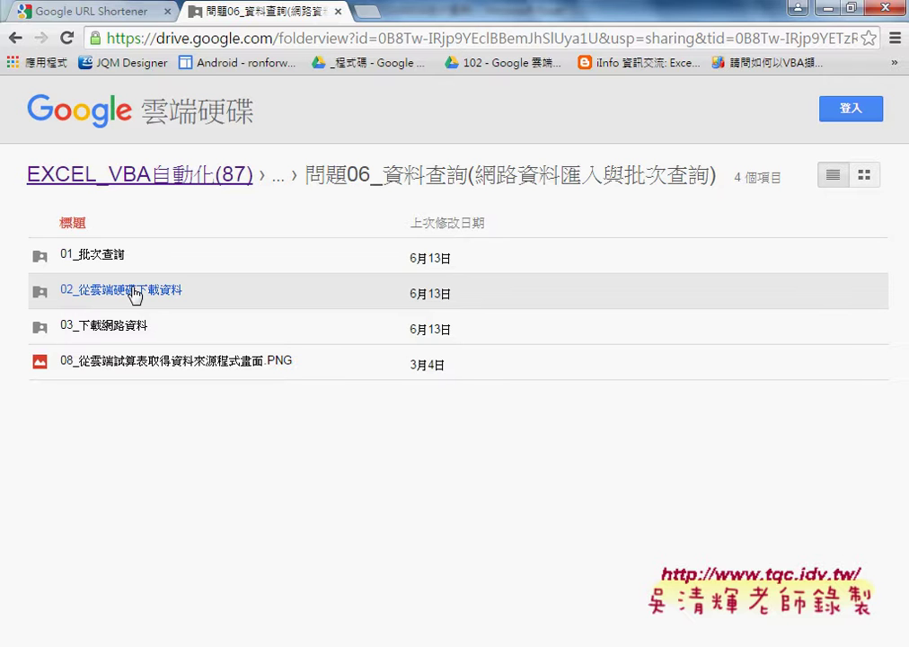
left_click(202, 270)
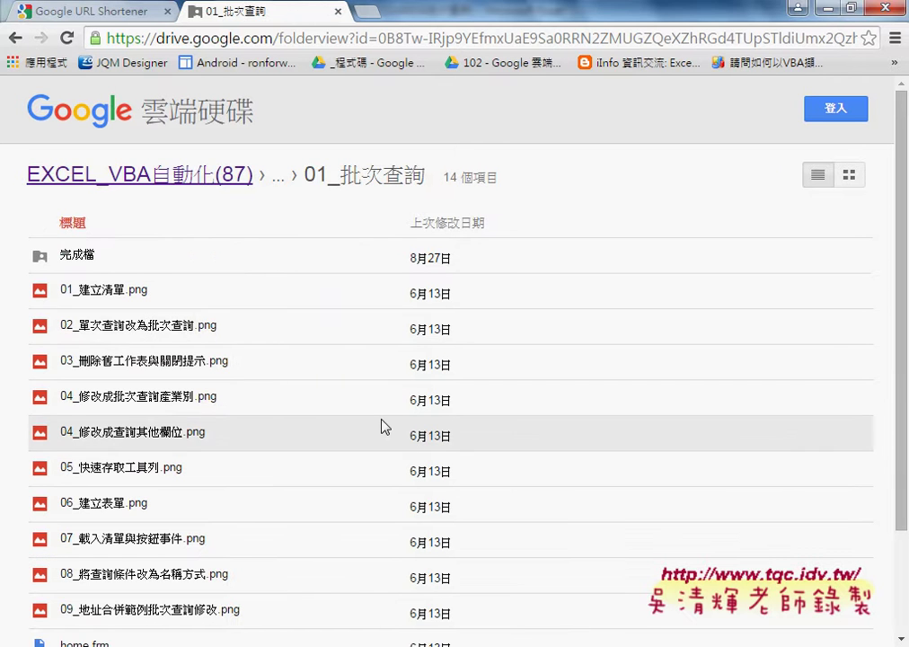
scroll(379, 591, "down", 3)
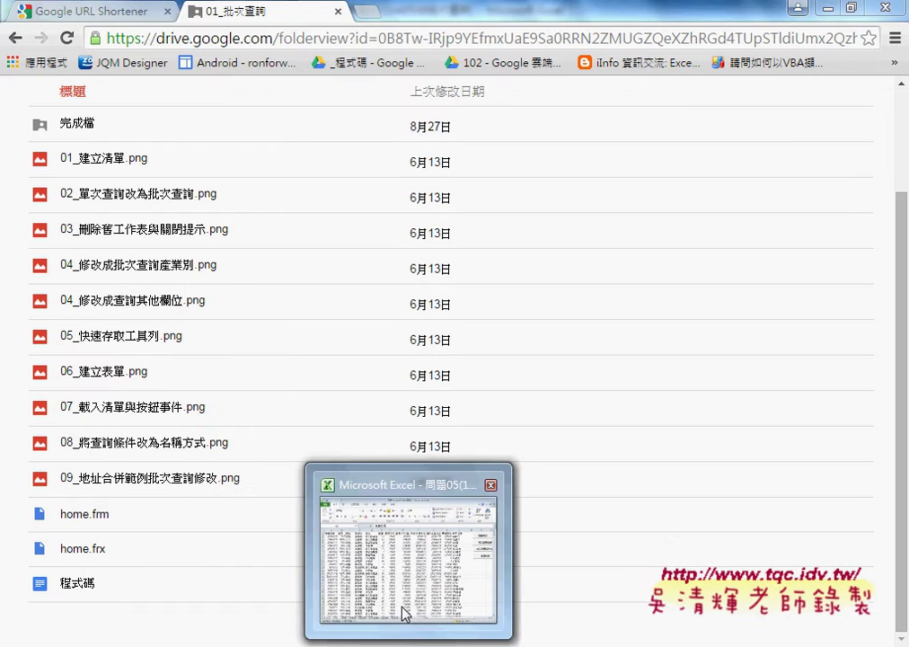
Step: Bring the sales workbook forward and look over the 清單 and 問題7 sheets
left_click(401, 607)
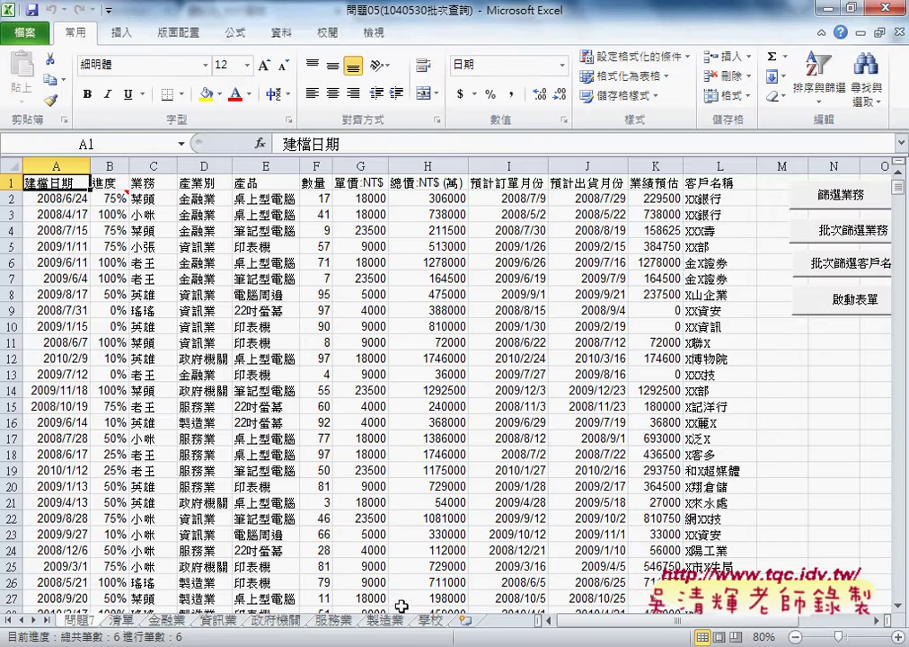
left_click(125, 620)
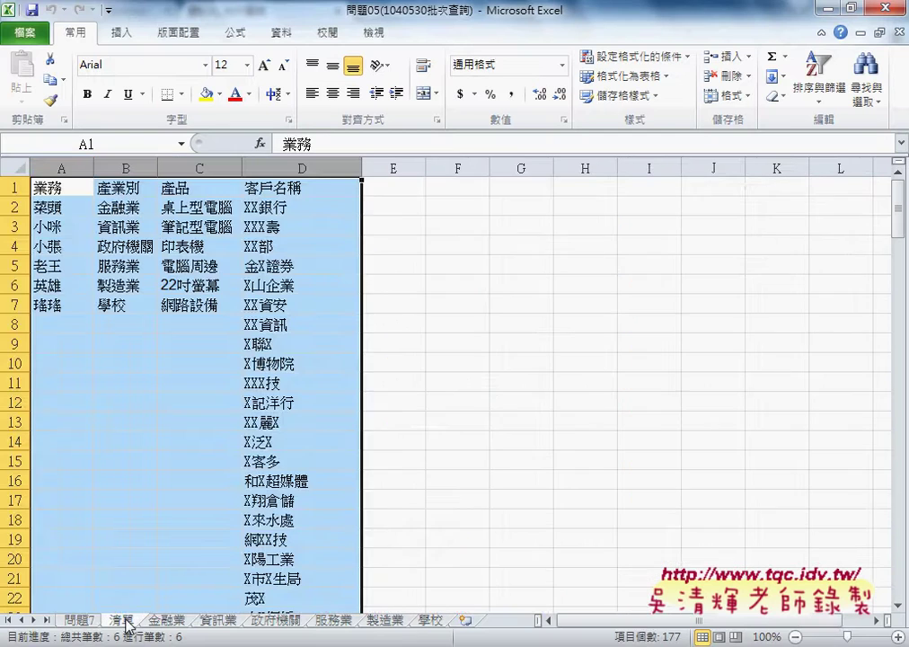
left_click(78, 620)
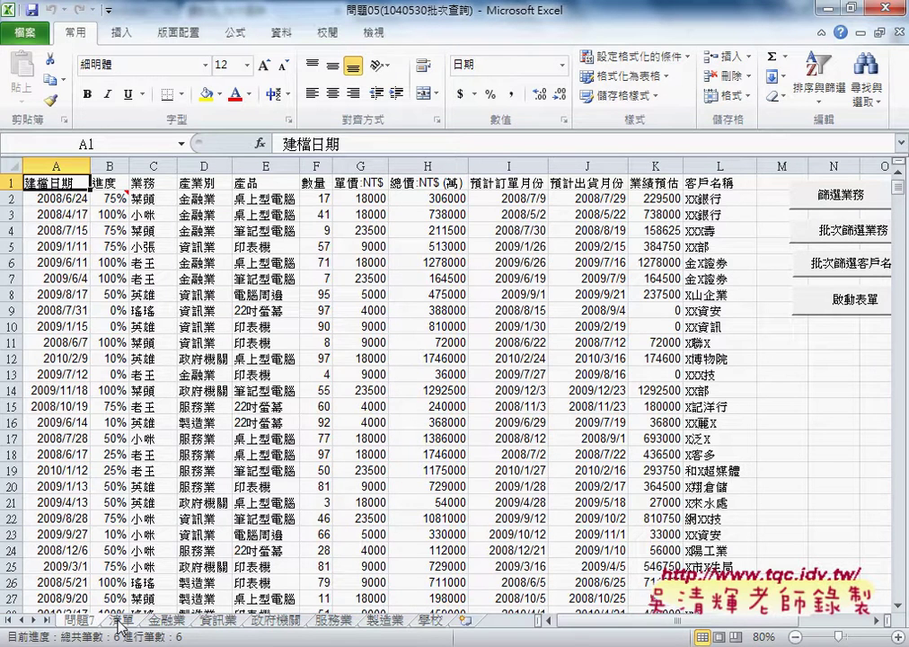
left_click(117, 622)
Step: Highlight the 業務, 產業別, 產品 and customer lists on 清單, then copy the first salesperson name
left_click(59, 189)
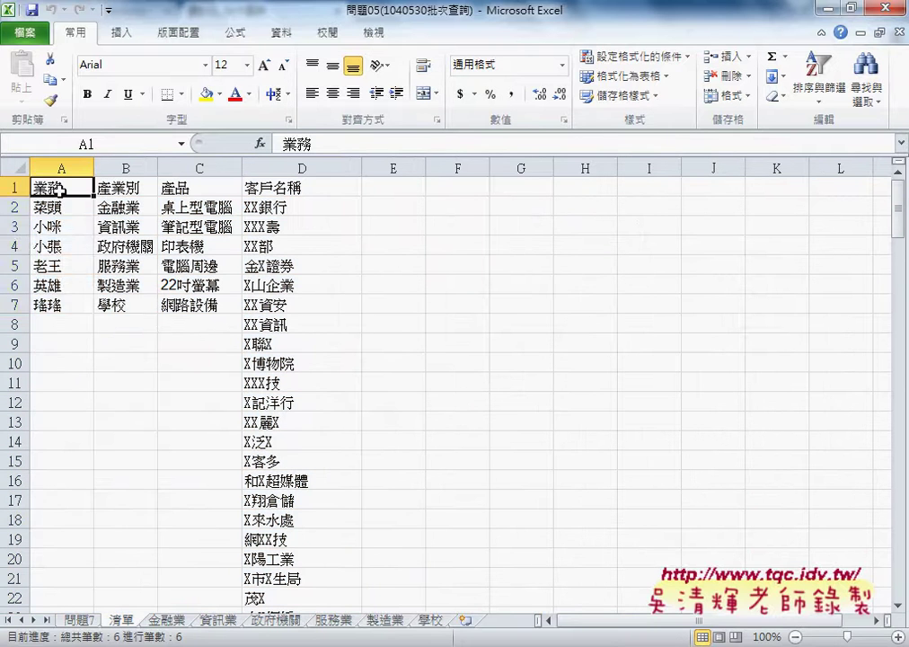
left_click_drag(67, 206, 68, 304)
left_click(135, 189)
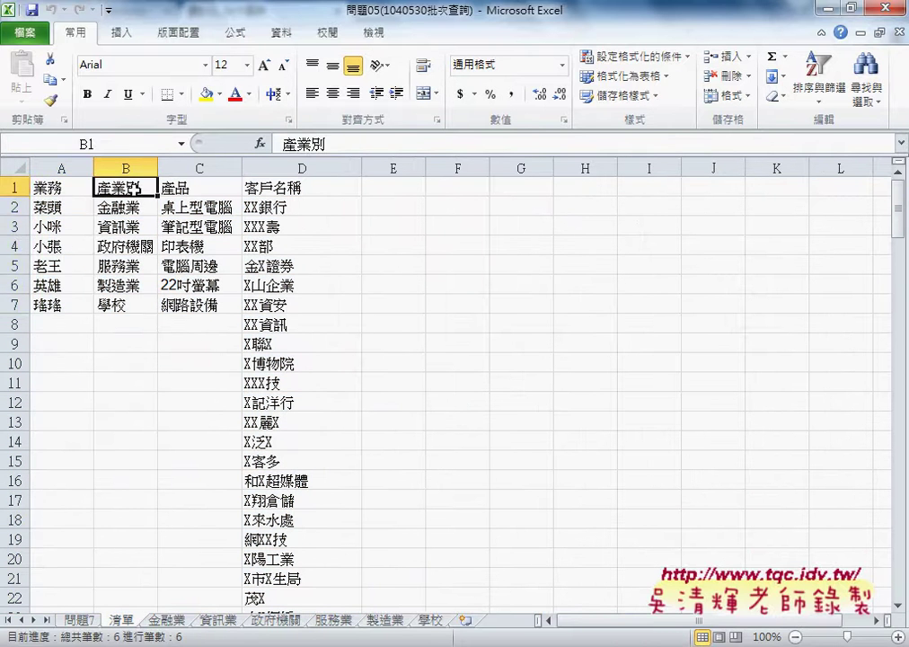
left_click_drag(116, 206, 126, 305)
left_click(199, 189)
left_click(199, 208)
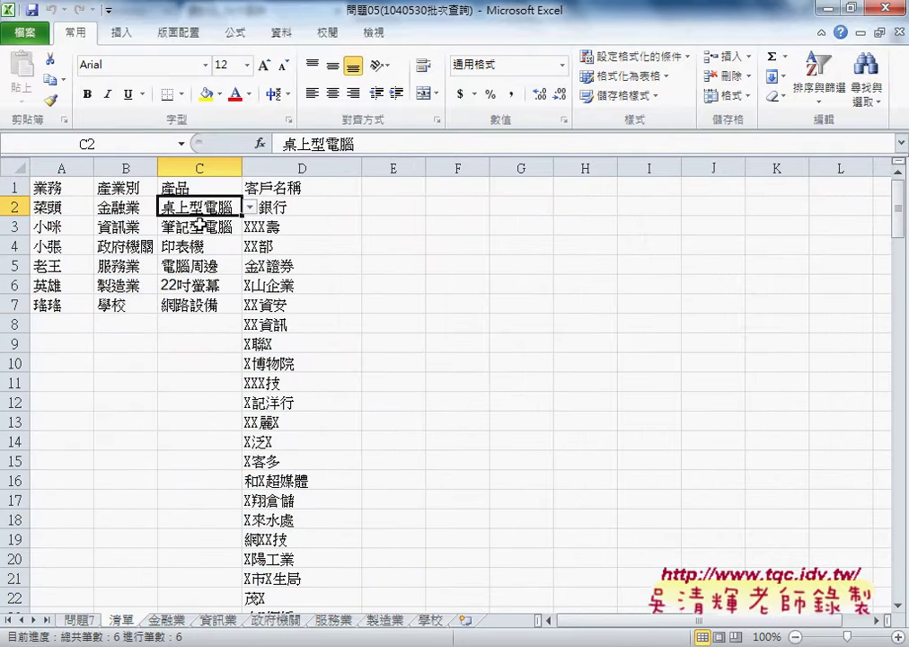
left_click_drag(200, 209, 199, 306)
left_click_drag(301, 206, 301, 500)
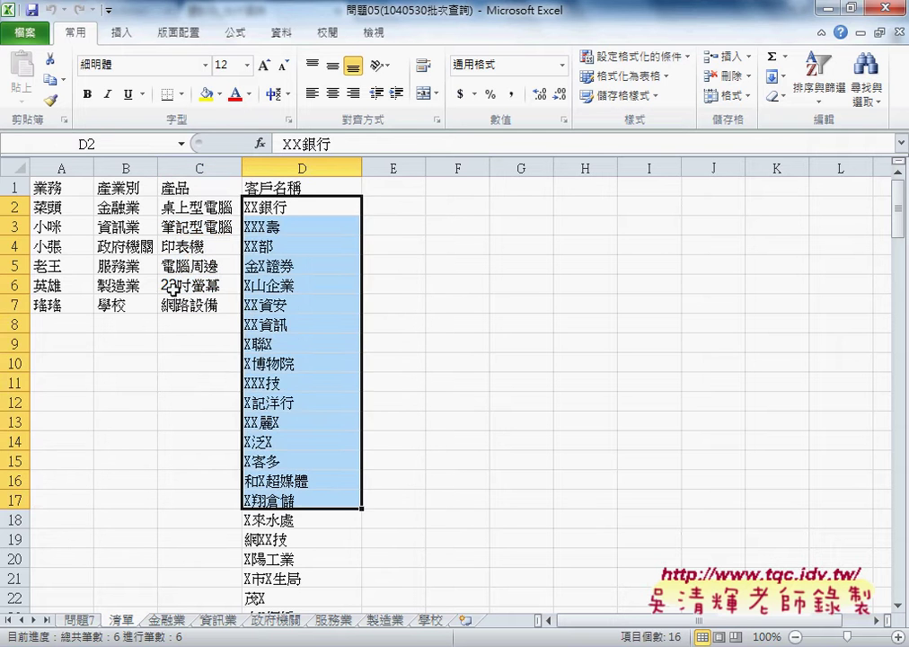
left_click(61, 188)
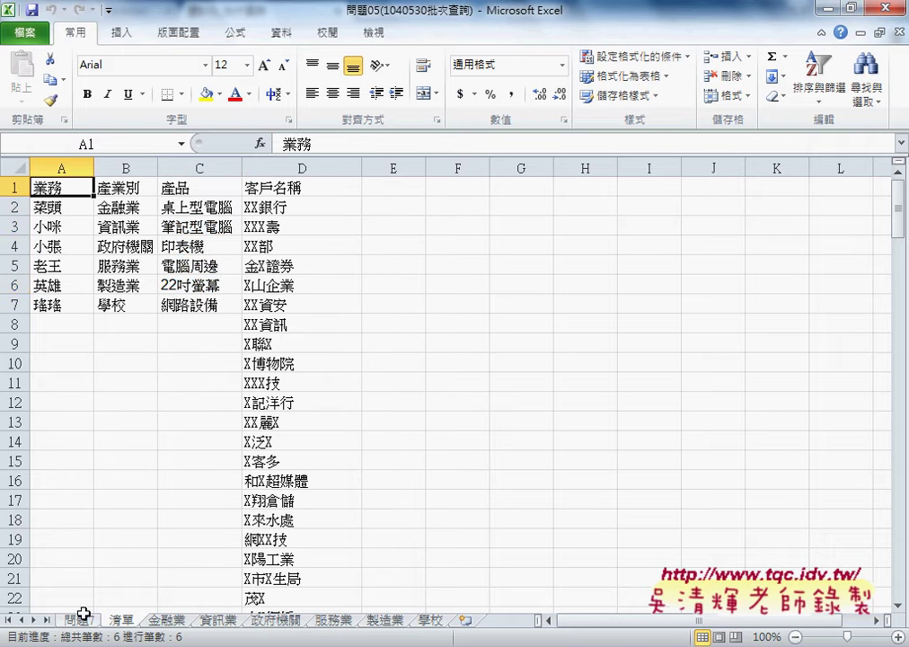
left_click_drag(50, 209, 55, 306)
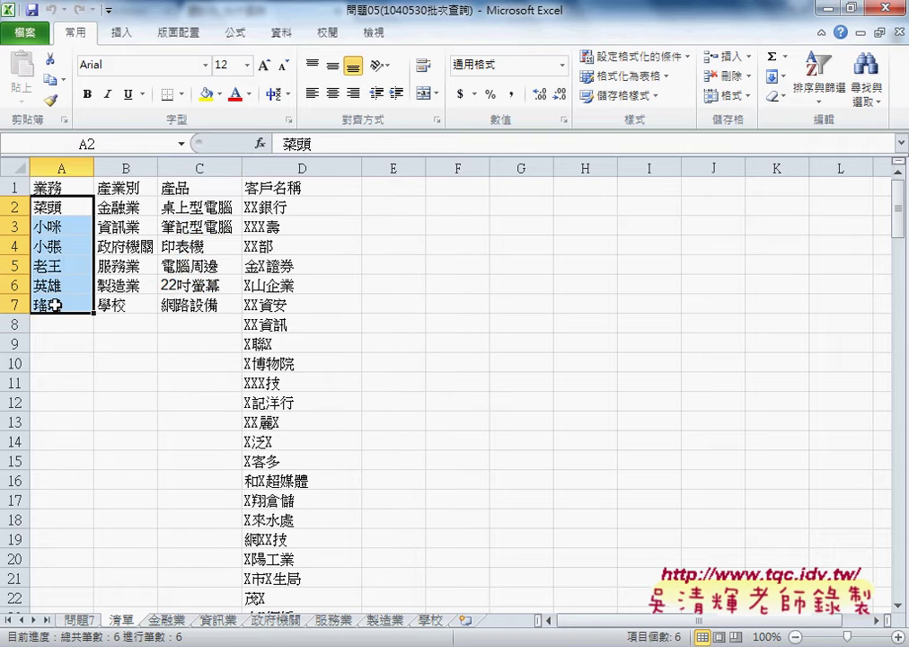
left_click(69, 208)
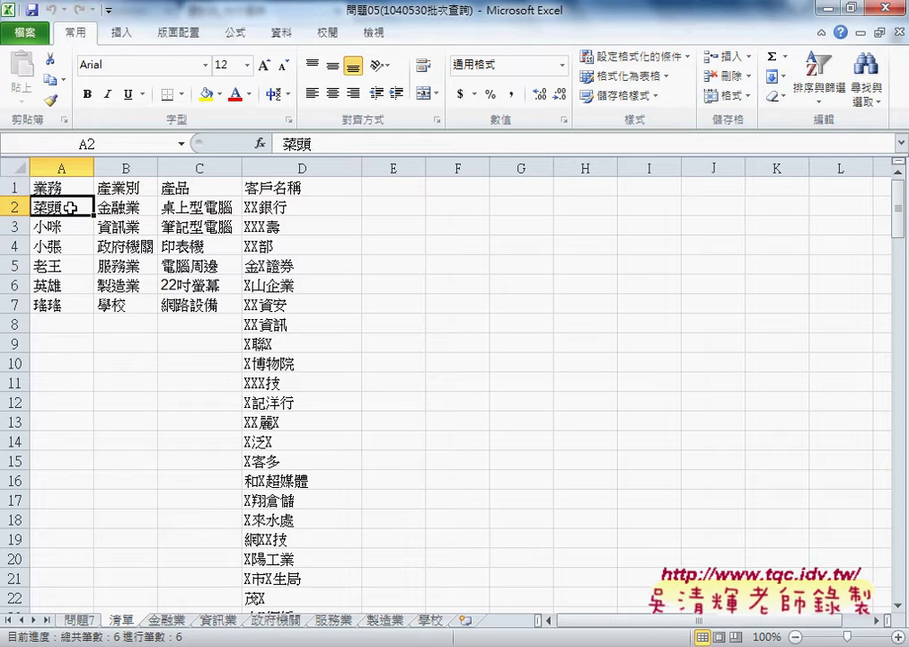
key("ctrl+c")
Step: Delete the grouped sheets 金融業 through 學校 and return to 問題7
left_click(171, 621)
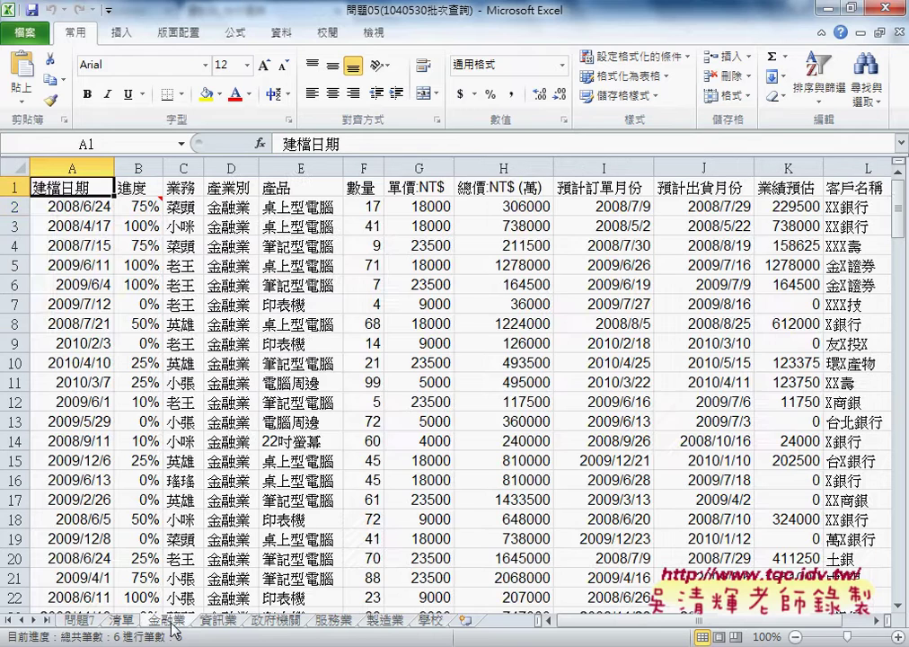
left_click(430, 619, "shift")
right_click(431, 619)
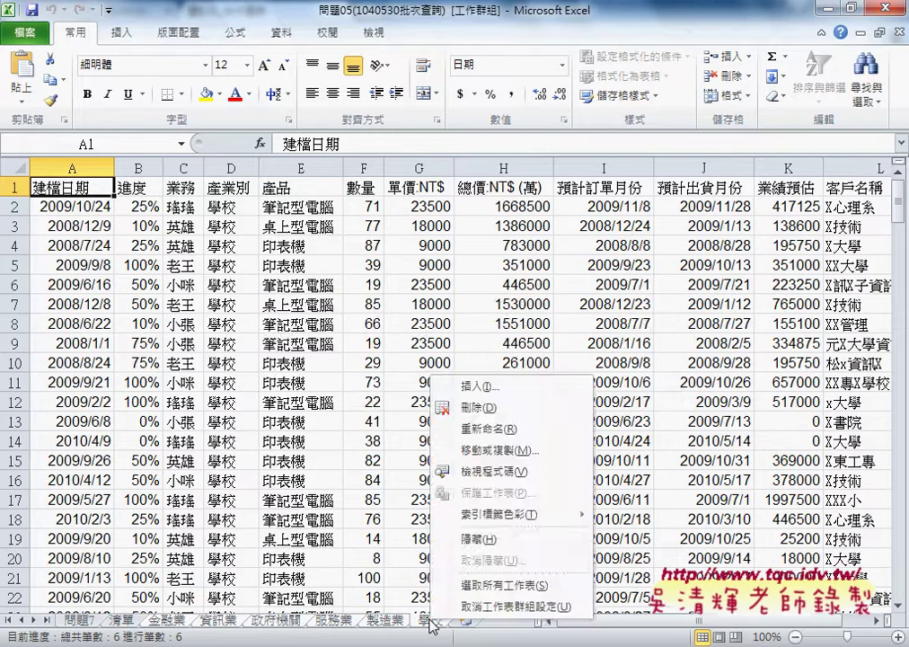
left_click(475, 407)
key("Return")
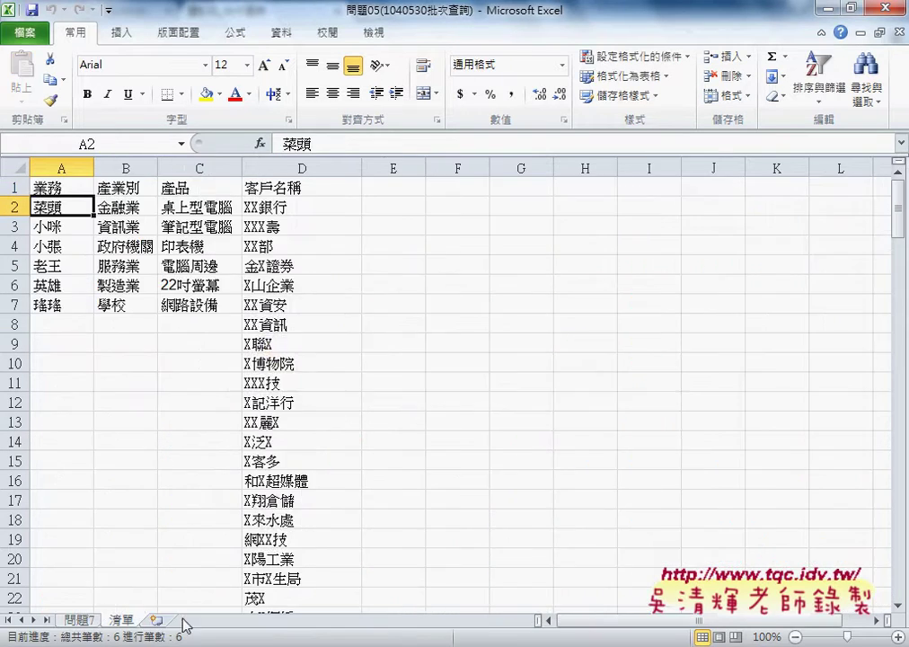
left_click(79, 620)
Step: Run the 篩選業務 filter for 小咪, producing a 小咪 sheet of their records
left_click(831, 196)
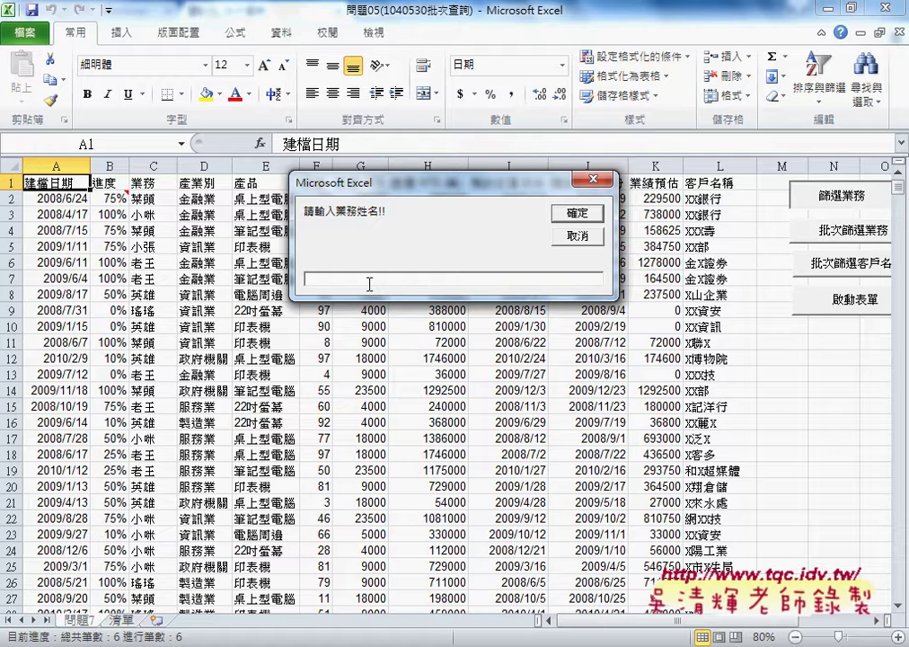
right_click(710, 639)
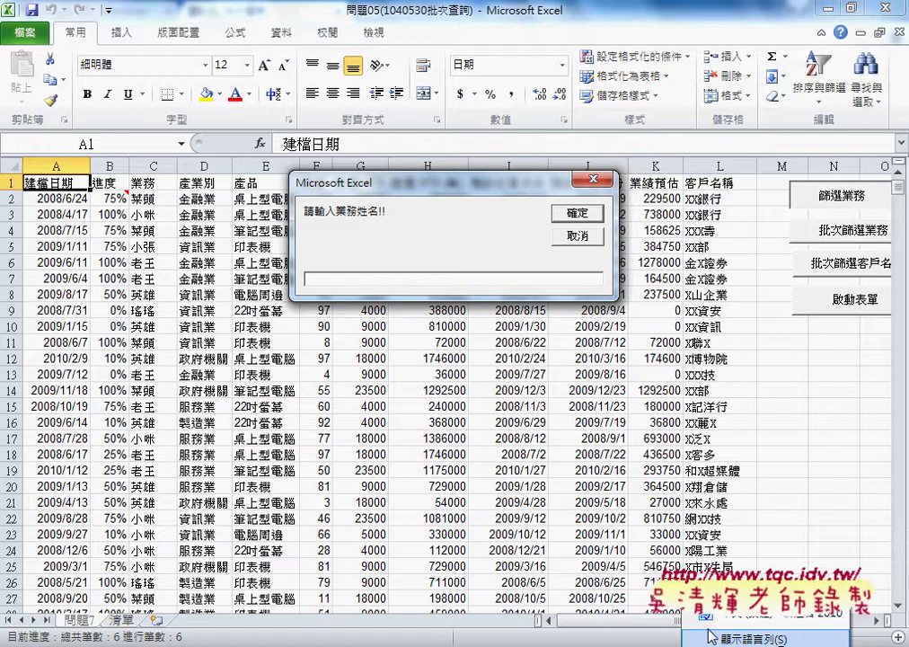
left_click(709, 639)
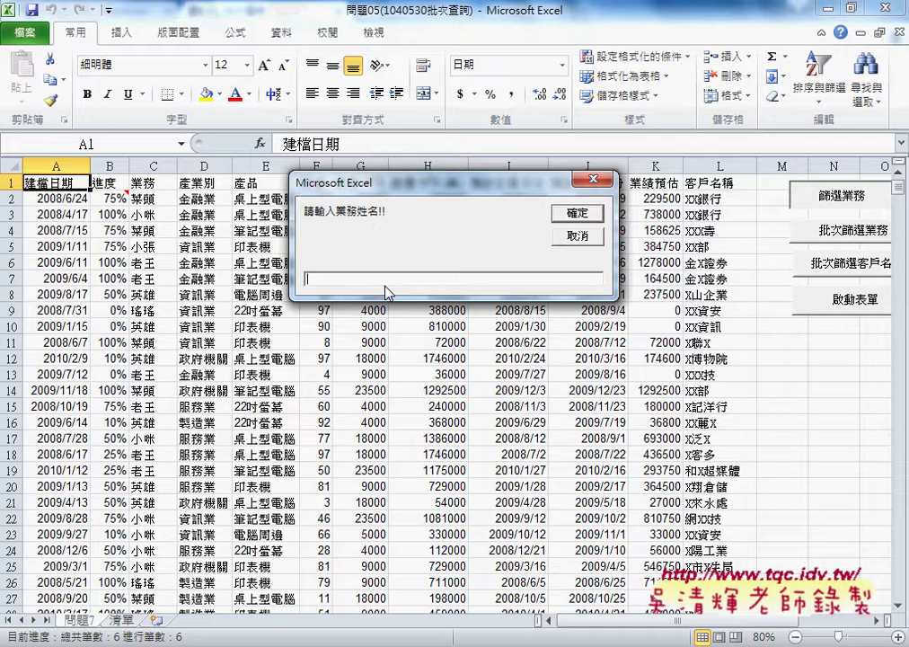
type("小咪")
key("Return")
left_click(576, 218)
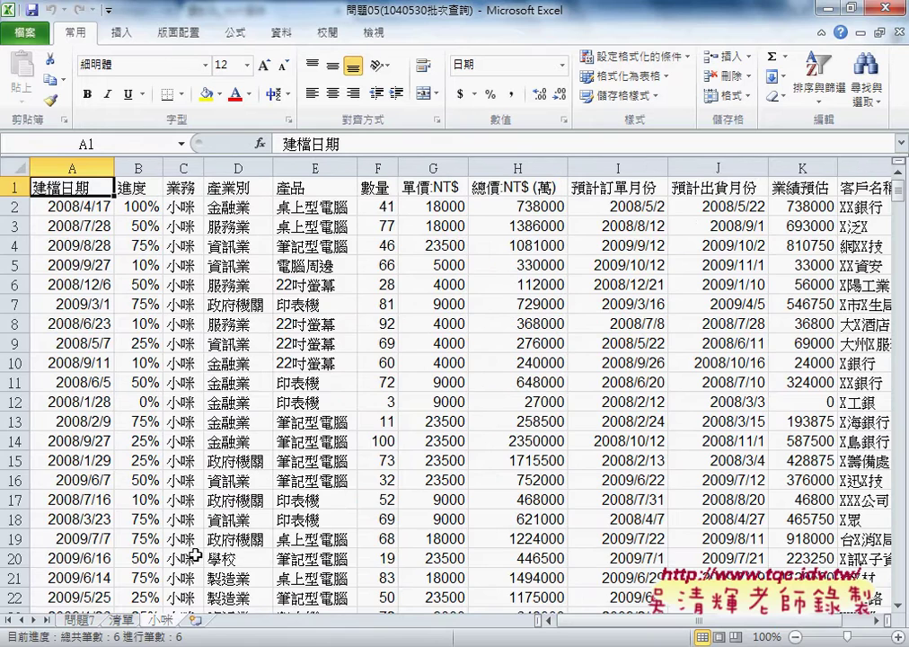
Step: On 問題7, highlight the salesperson and industry values, finishing with all of column C selected
left_click(80, 619)
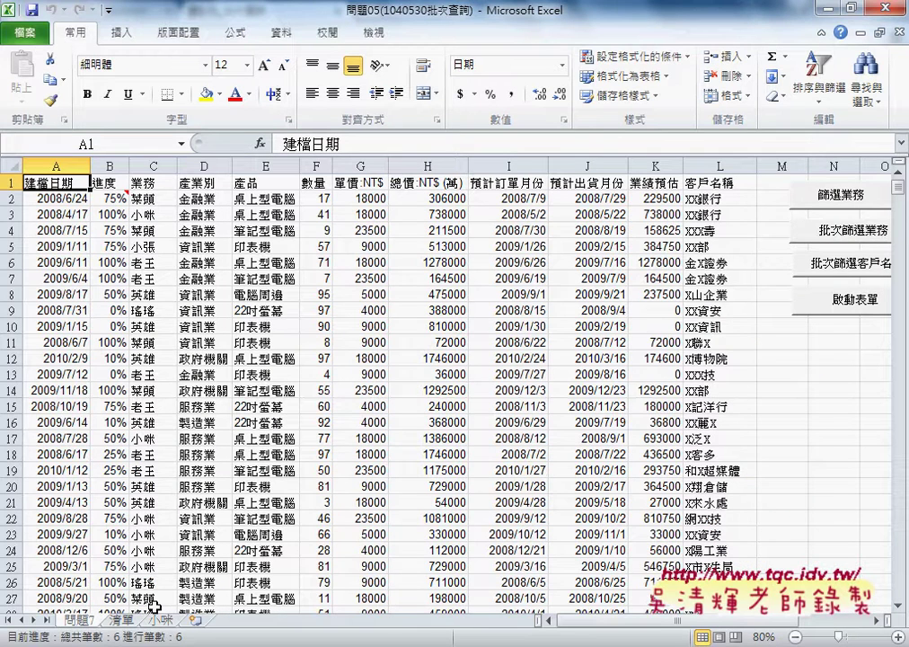
left_click(135, 183)
left_click_drag(160, 202, 135, 501)
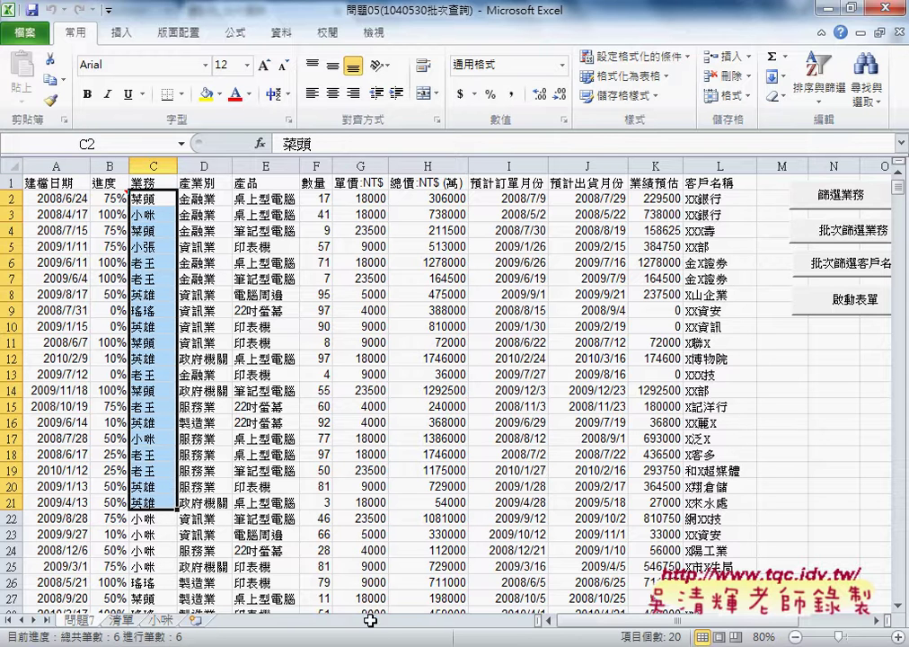
left_click(202, 183)
left_click_drag(203, 198, 197, 366)
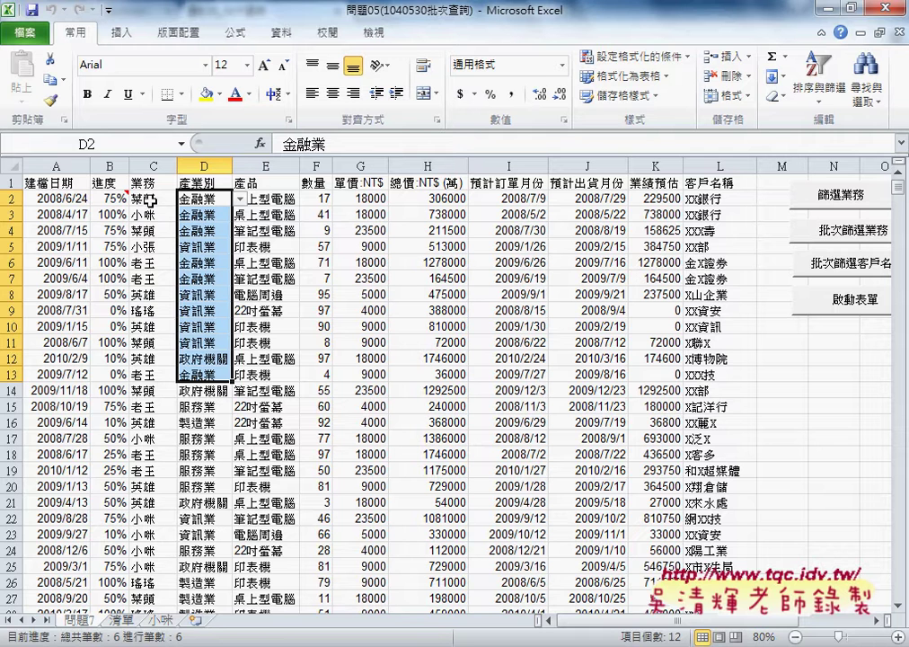
left_click_drag(142, 198, 155, 392)
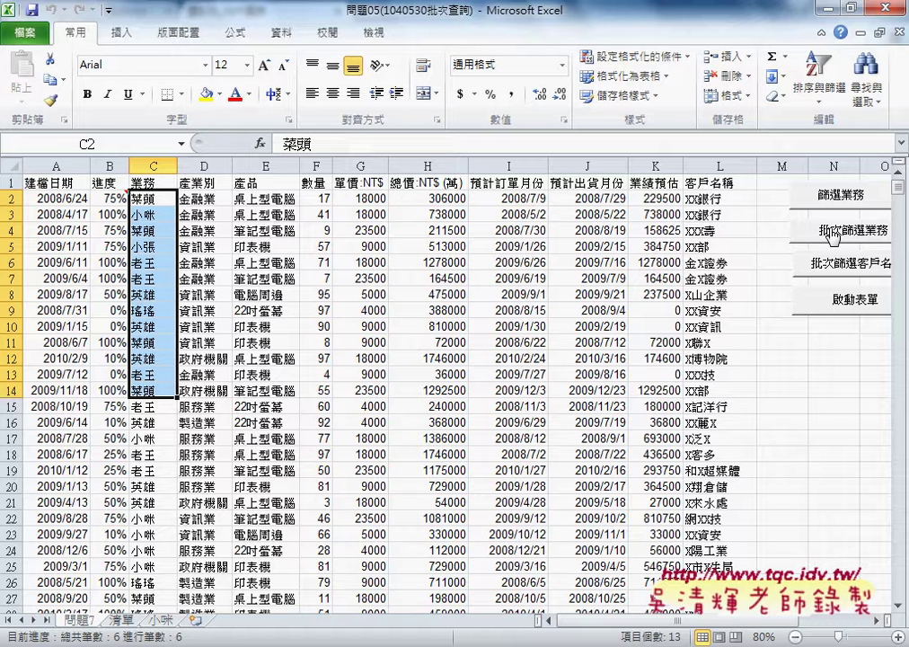
left_click(153, 166)
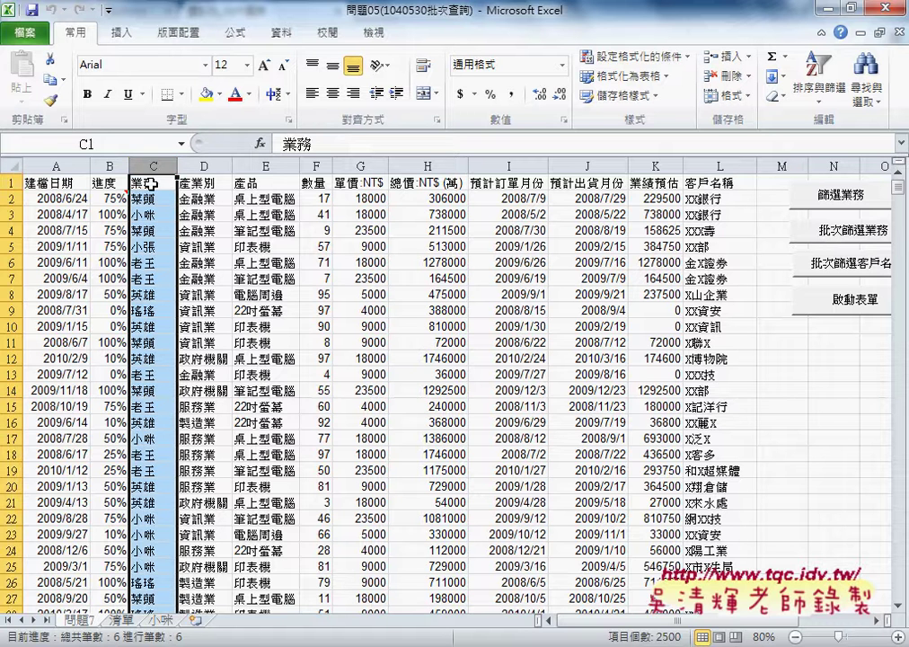
left_click(153, 185)
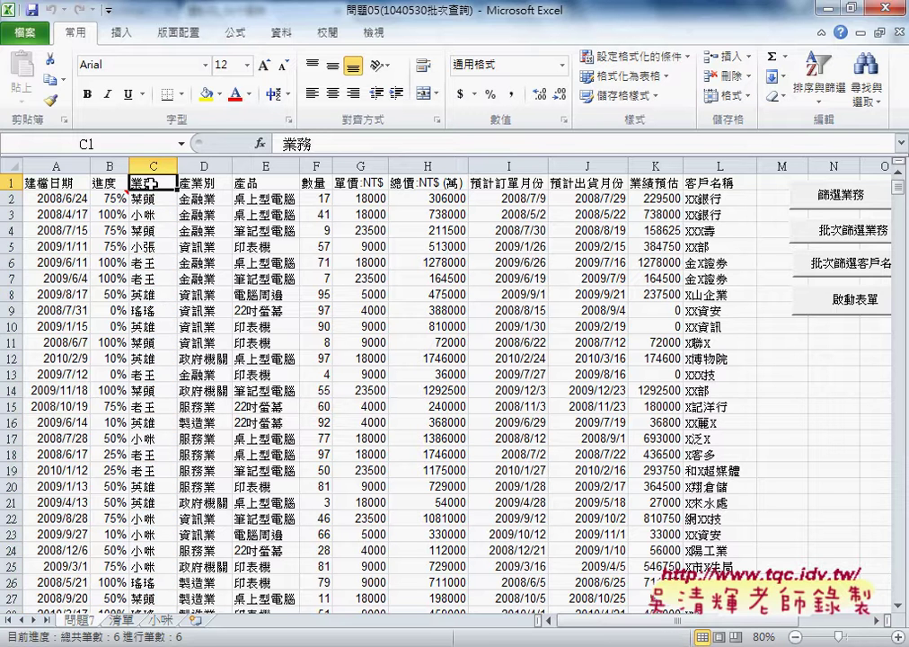
left_click_drag(151, 198, 159, 373)
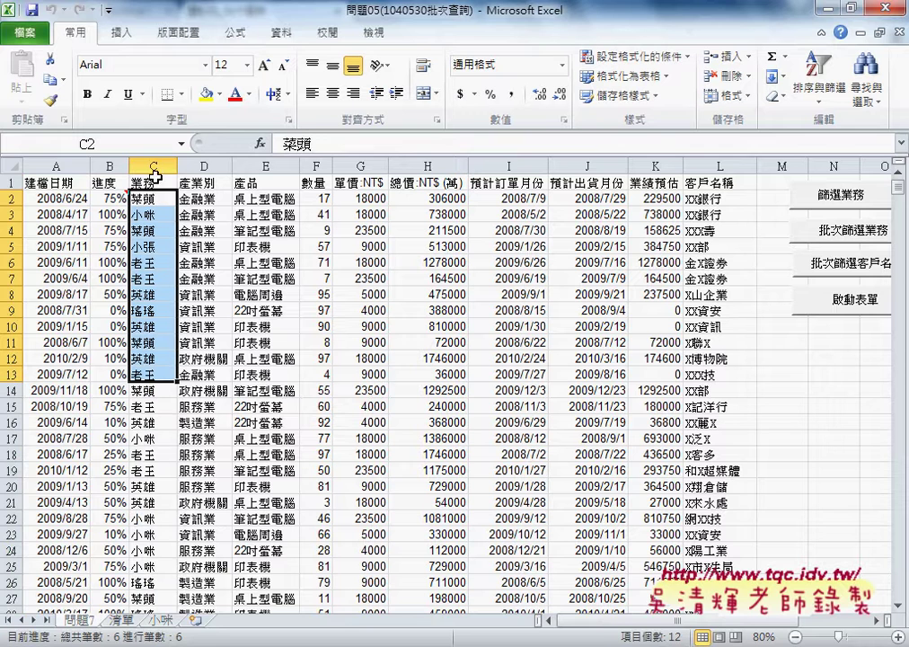
left_click(144, 167)
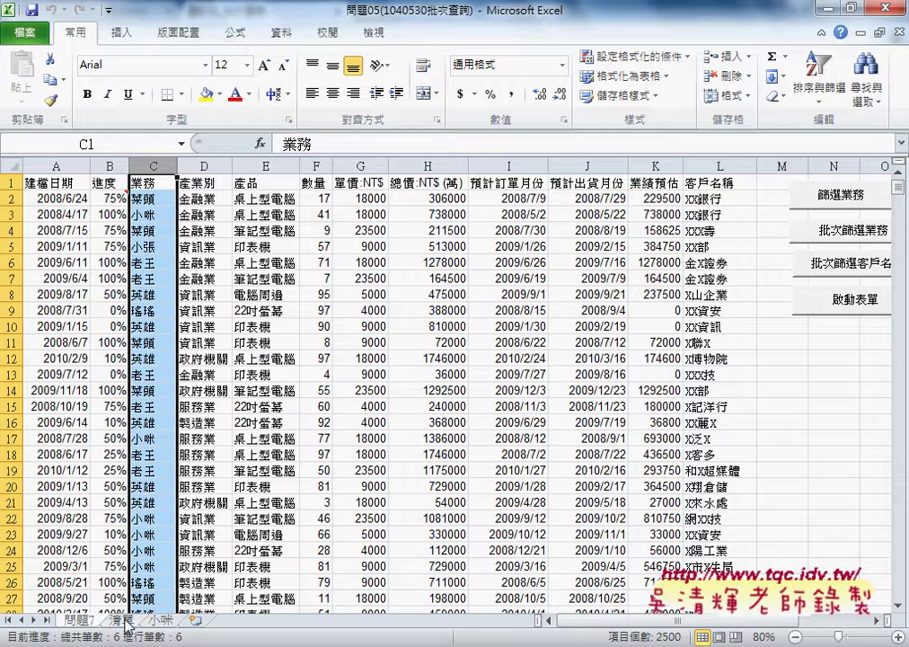
key("ctrl+Page_Down")
left_click_drag(62, 208, 61, 304)
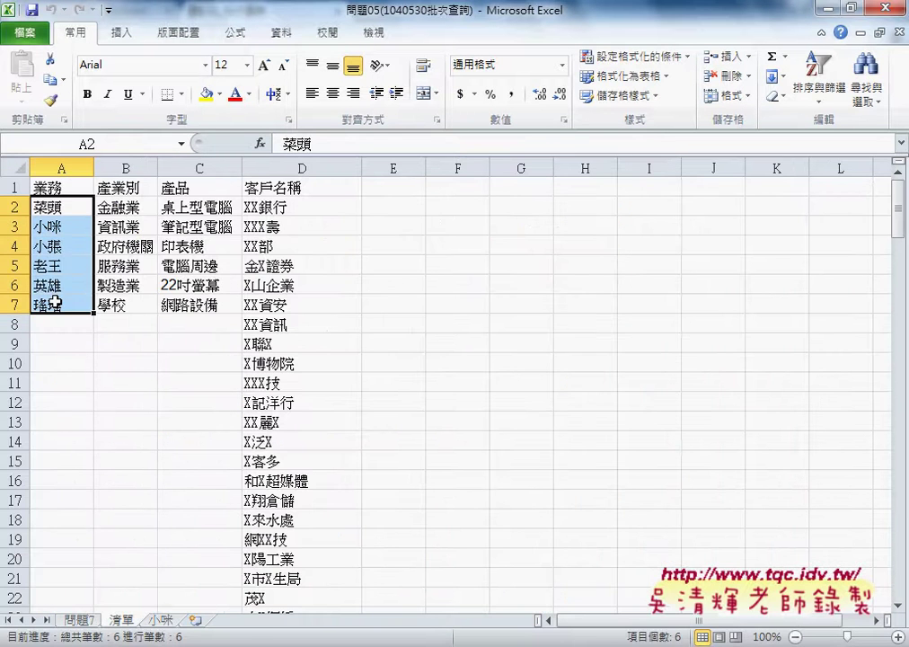
left_click(283, 33)
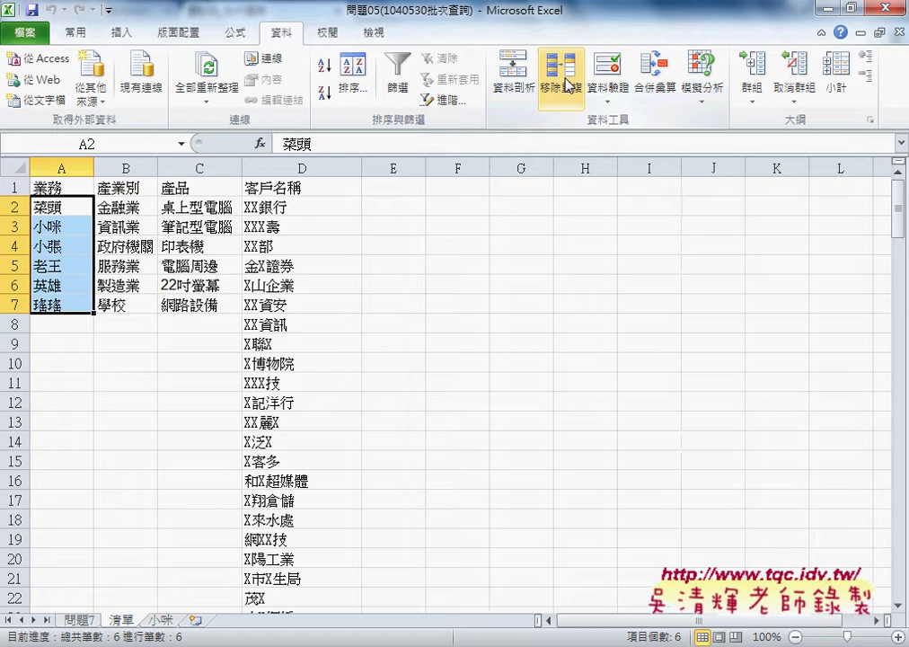
left_click(90, 620)
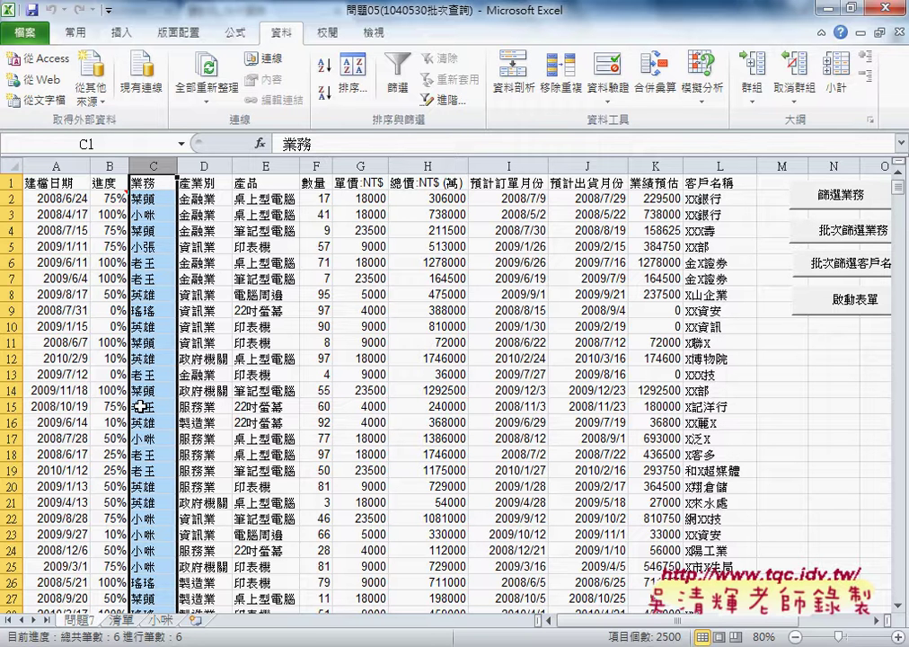
left_click(149, 198)
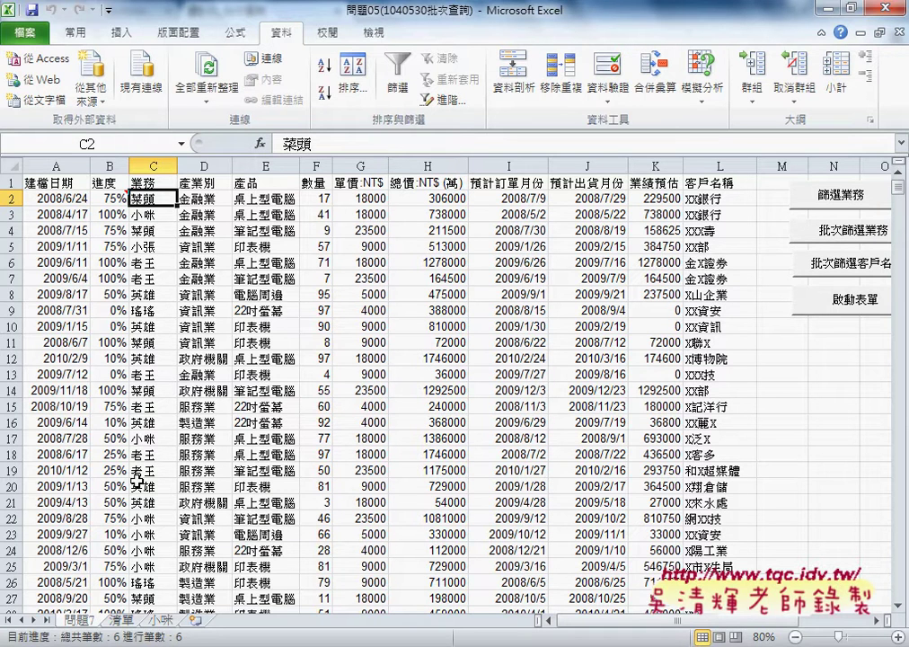
left_click(122, 620)
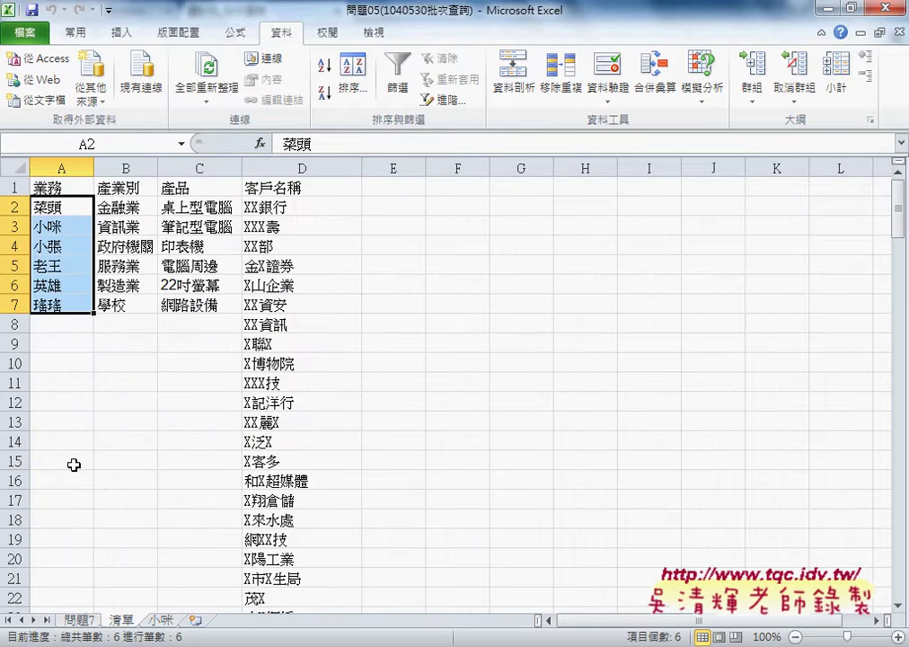
left_click(80, 620)
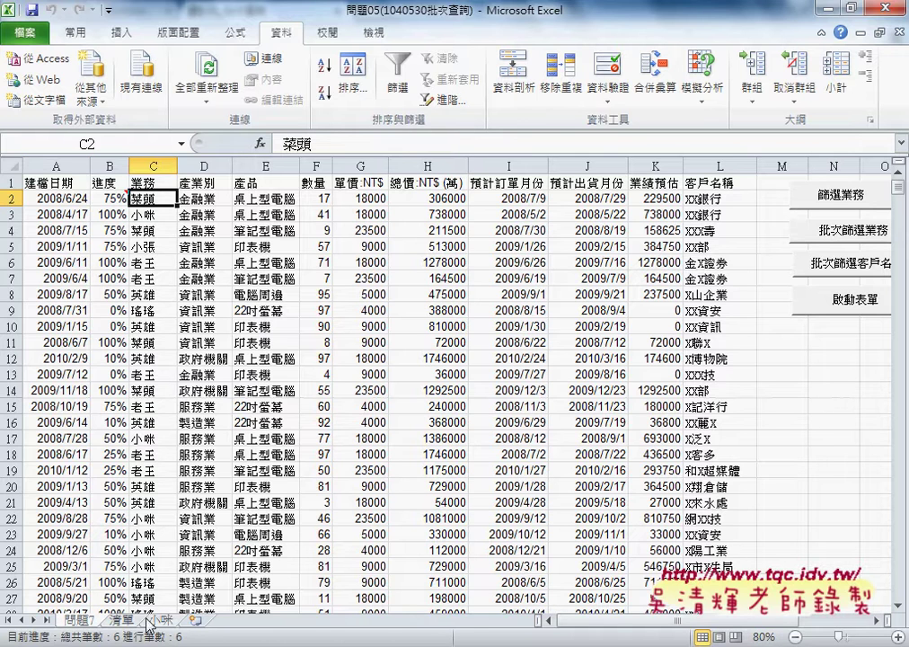
left_click(117, 620)
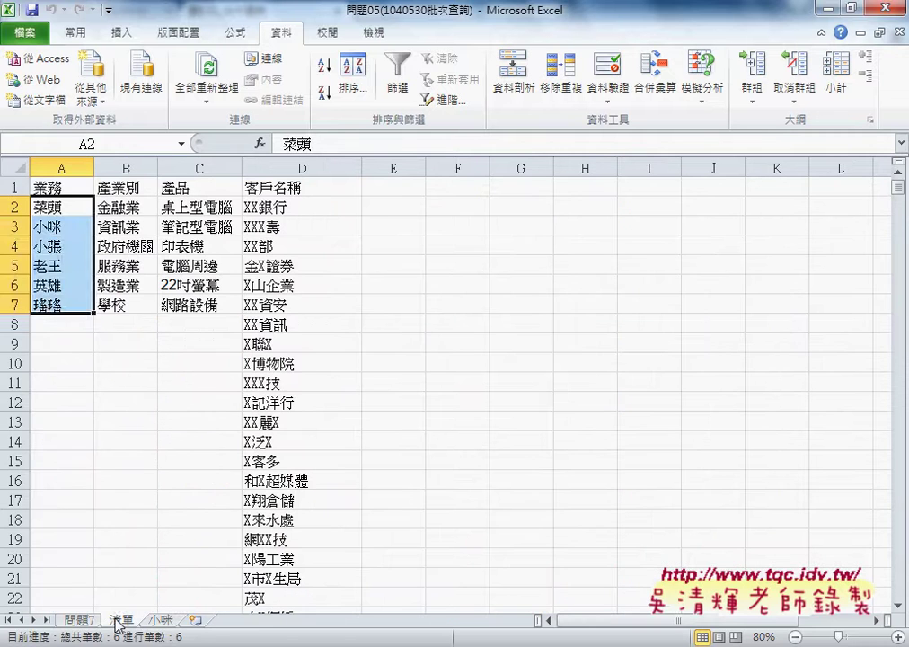
left_click(75, 207)
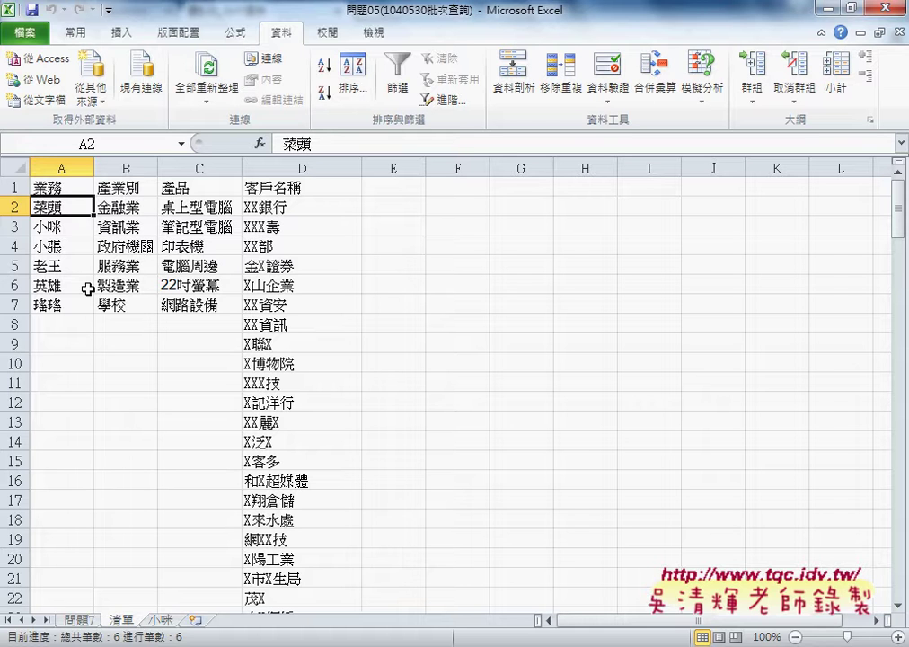
left_click(68, 227)
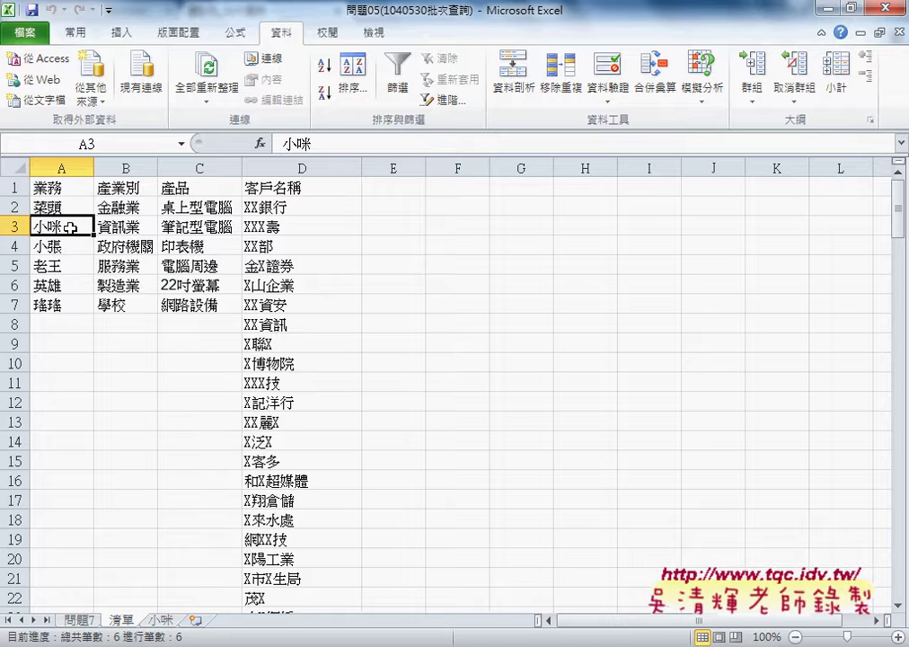
left_click(71, 246)
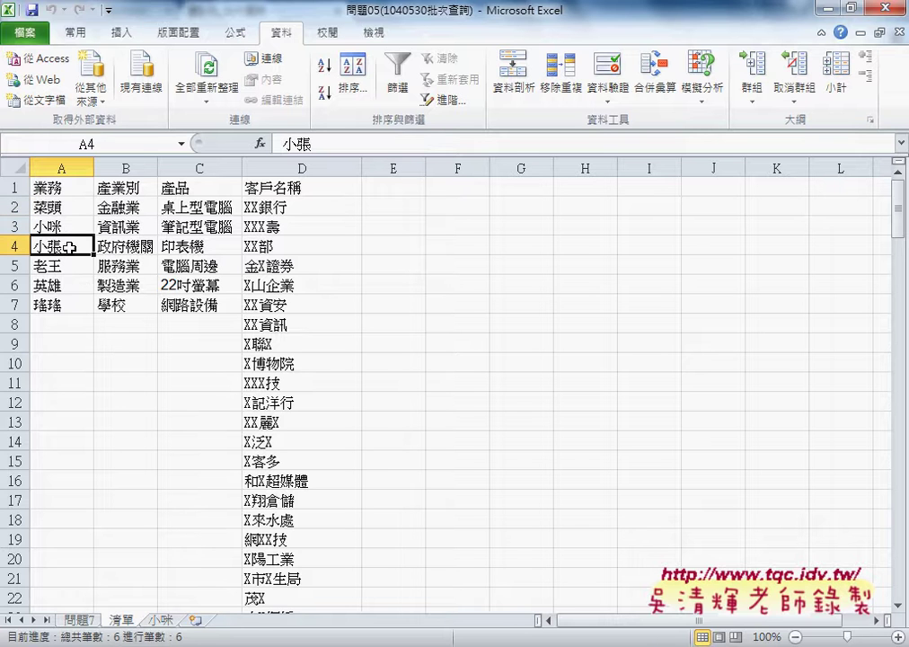
key("Down")
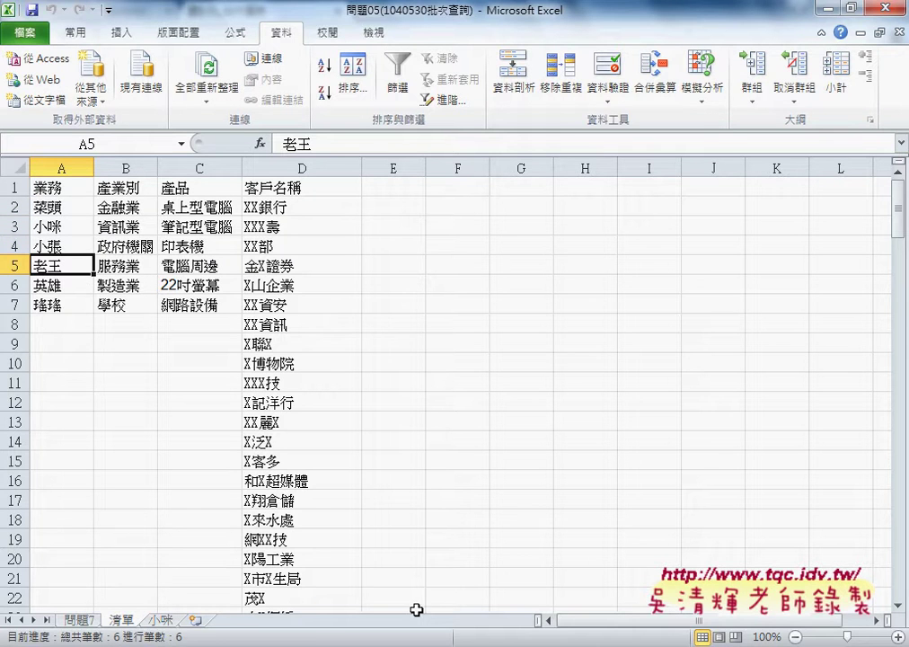
left_click(79, 620)
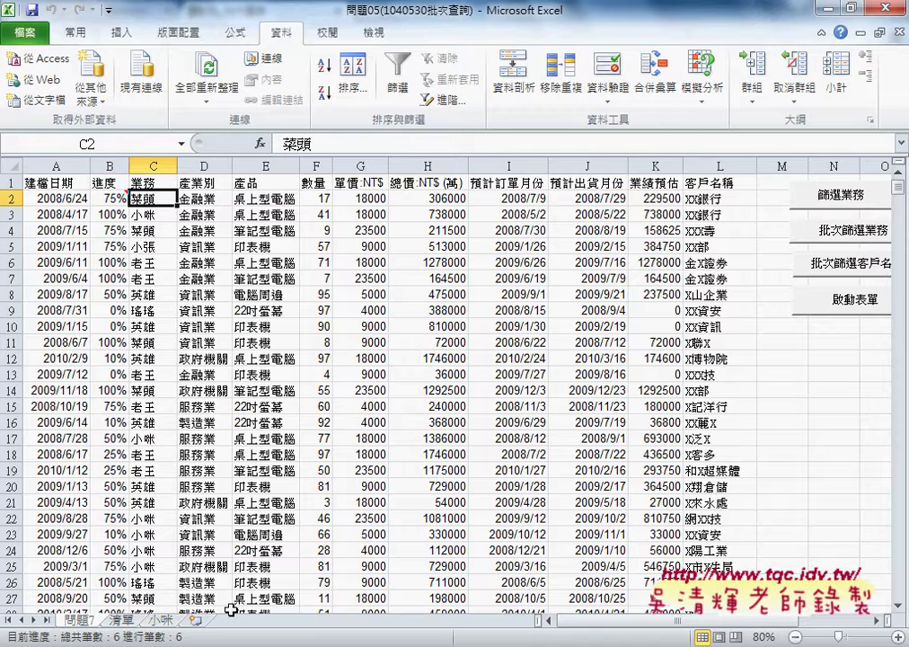
left_click(121, 619)
left_click_drag(57, 206, 61, 308)
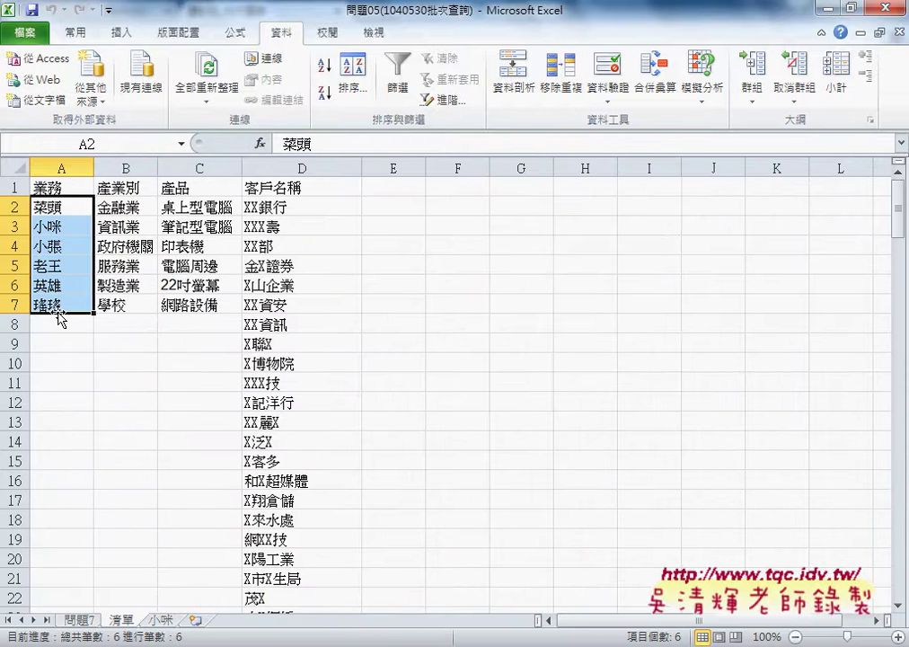
Step: Run 批次篩選業務 from 問題7 to create six salesperson sheets, then mark the column L customer names
left_click(73, 619)
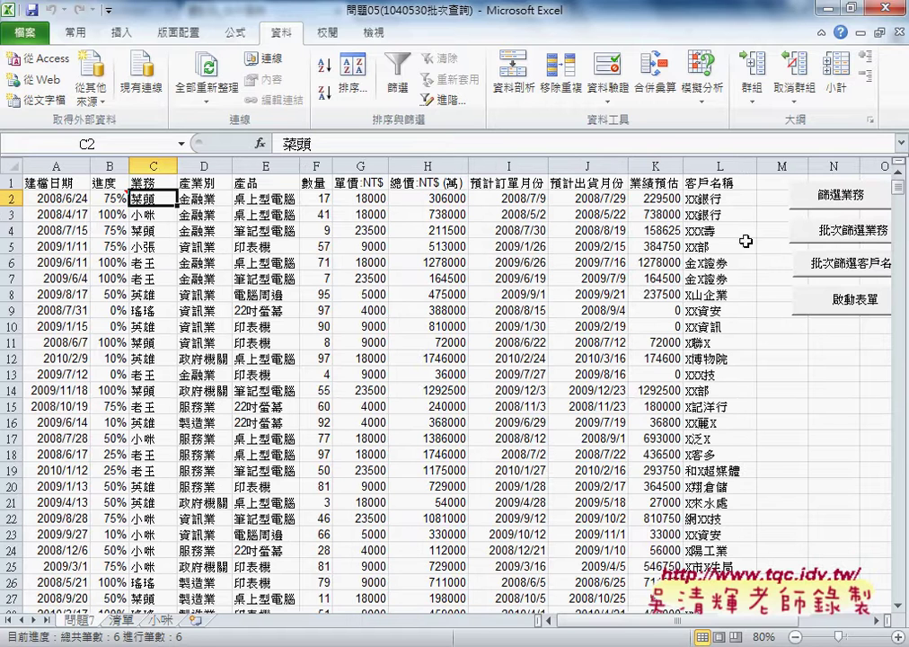
left_click(868, 236)
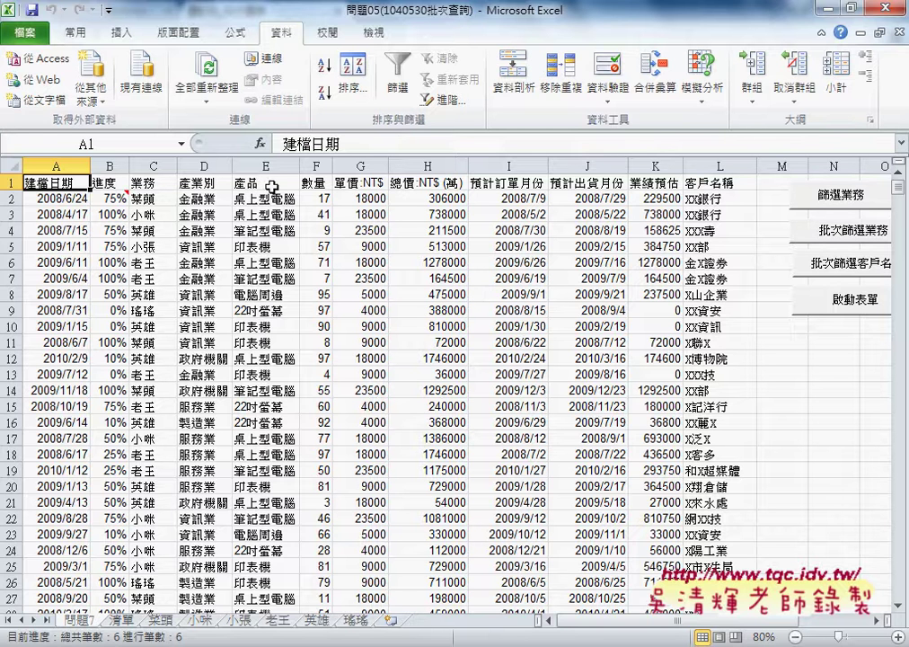
left_click_drag(690, 183, 742, 421)
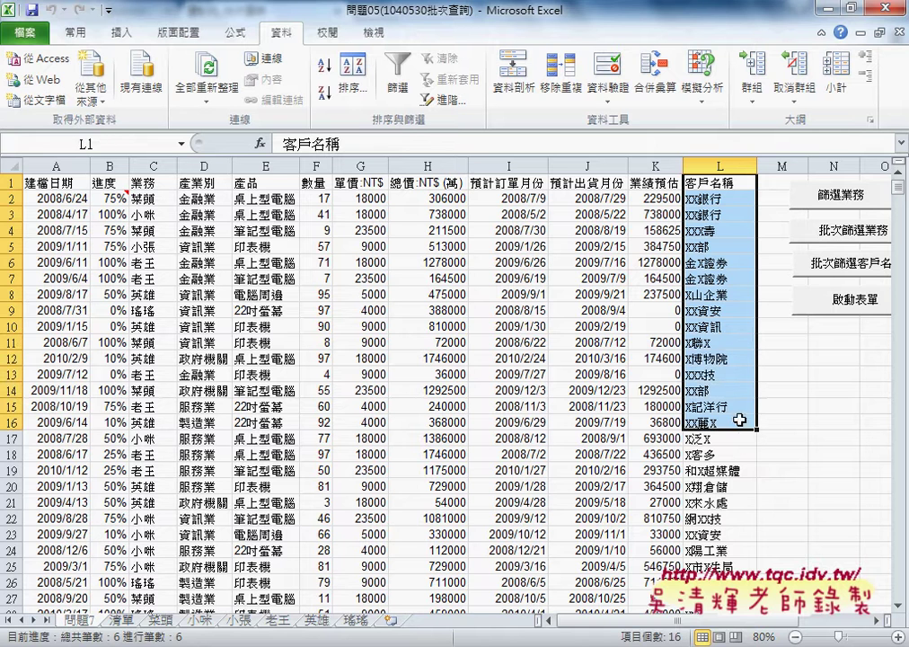
Step: Run the 批次篩選客戶名 macro to create a sheet for each customer name
left_click(836, 264)
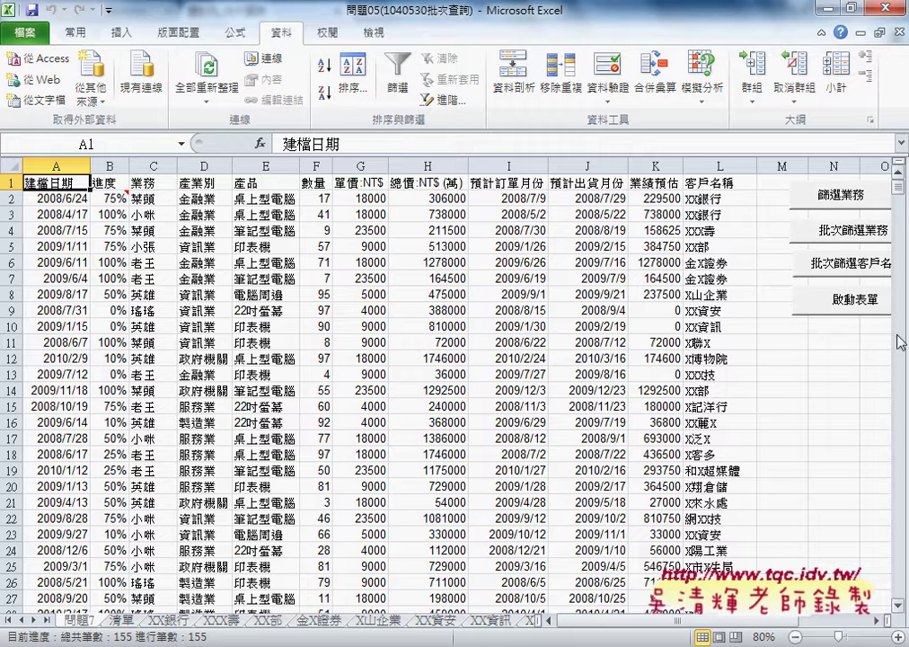
Step: Use the 快速分類範例 form to split the records by 產業別, then by 產品
left_click(858, 305)
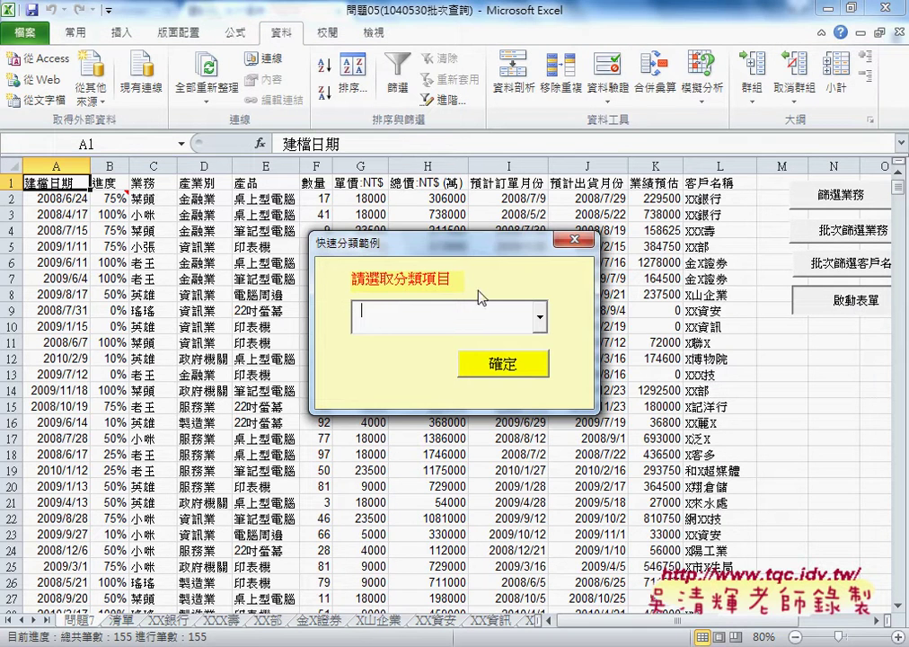
left_click(541, 316)
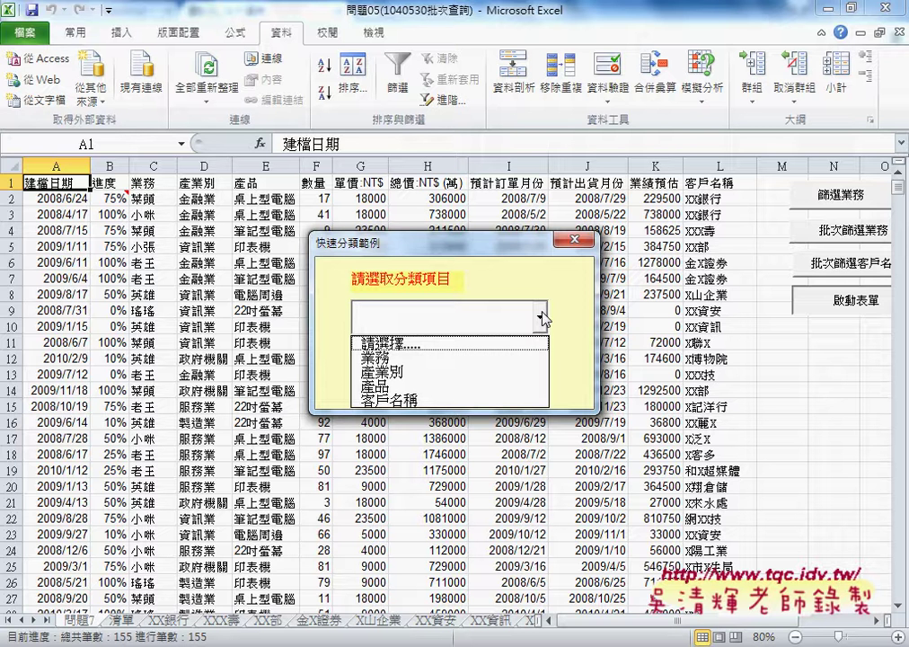
left_click(405, 371)
left_click(512, 368)
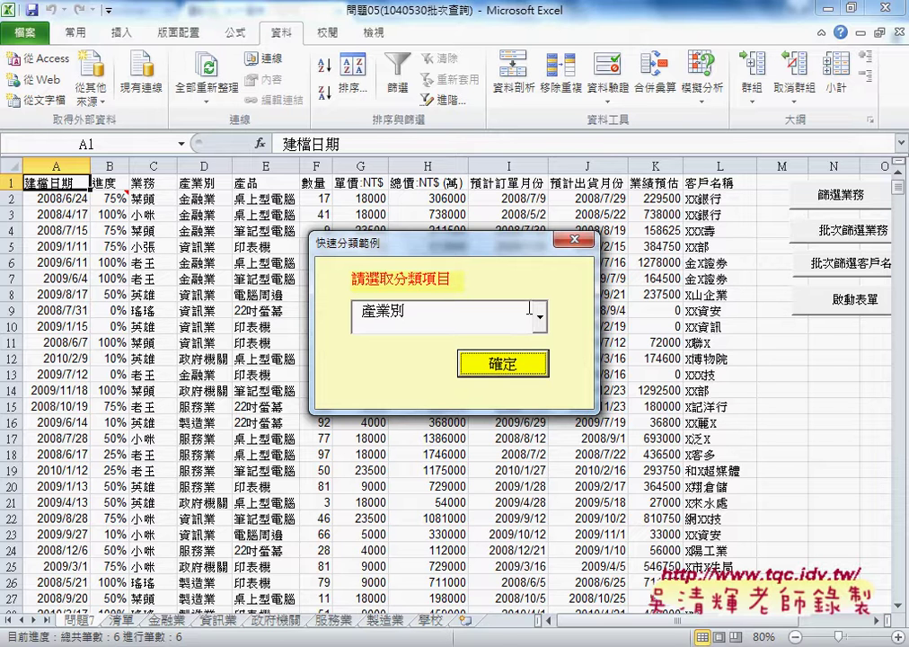
left_click(540, 316)
left_click(524, 385)
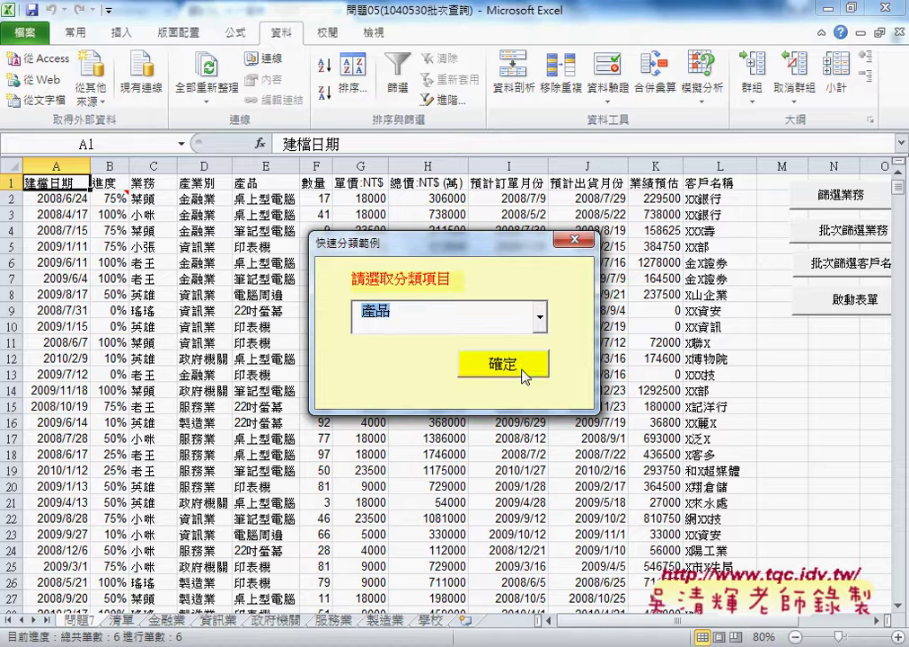
left_click(518, 365)
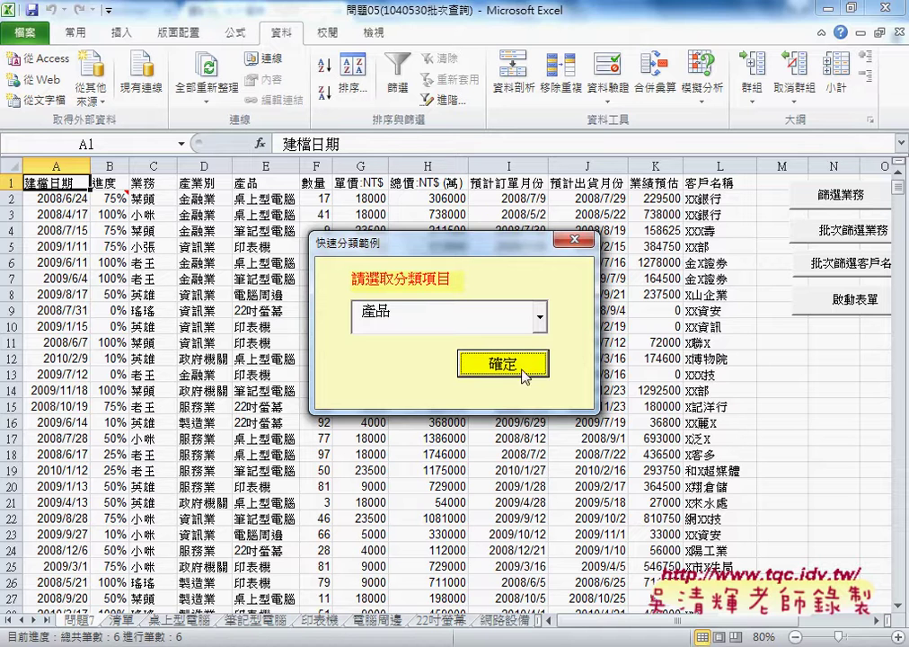
left_click(578, 241)
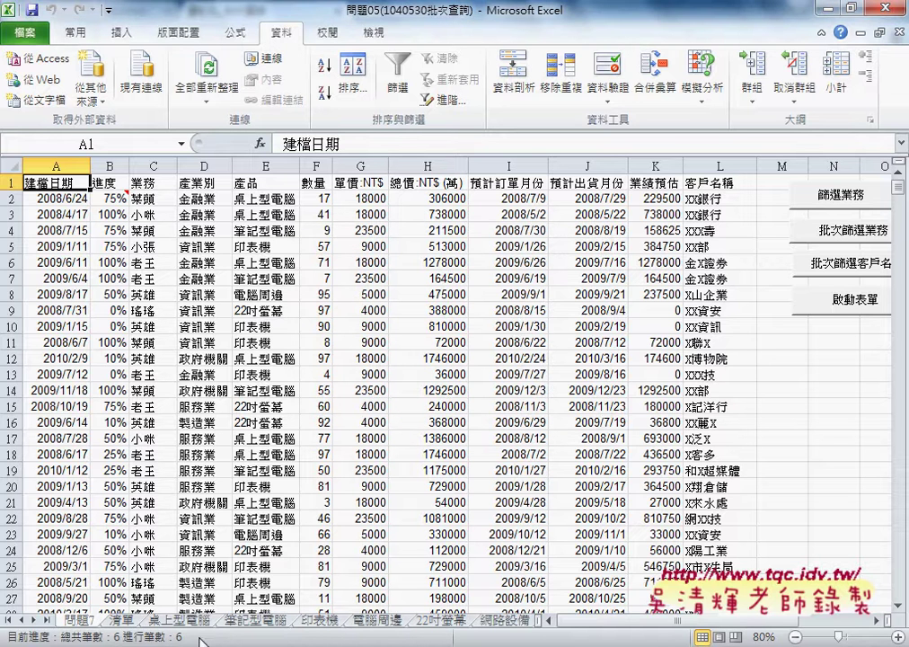
Step: Run the quick-classify form again with 客戶名稱 to create per-customer sheets
left_click(854, 299)
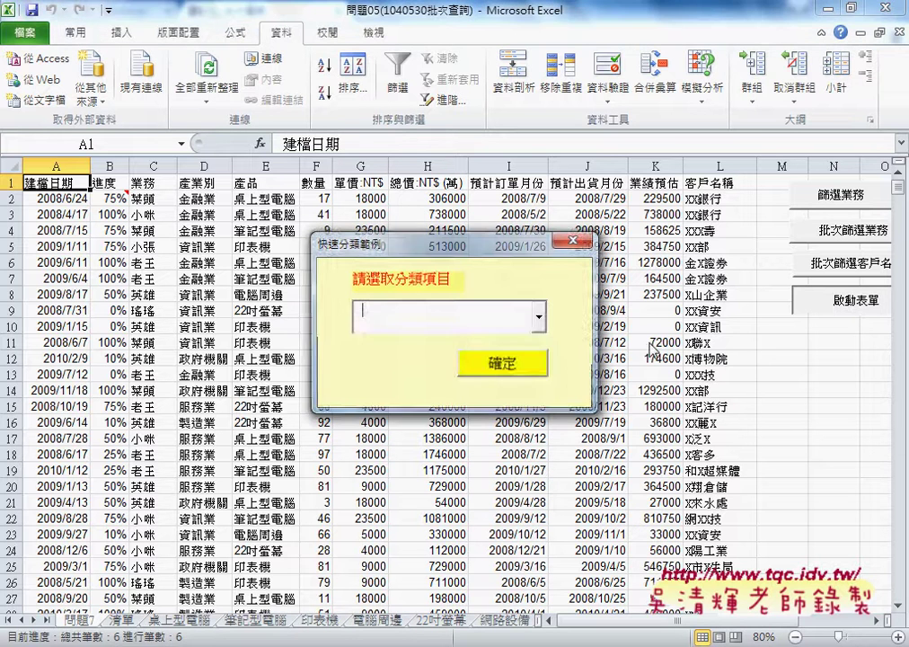
left_click(540, 316)
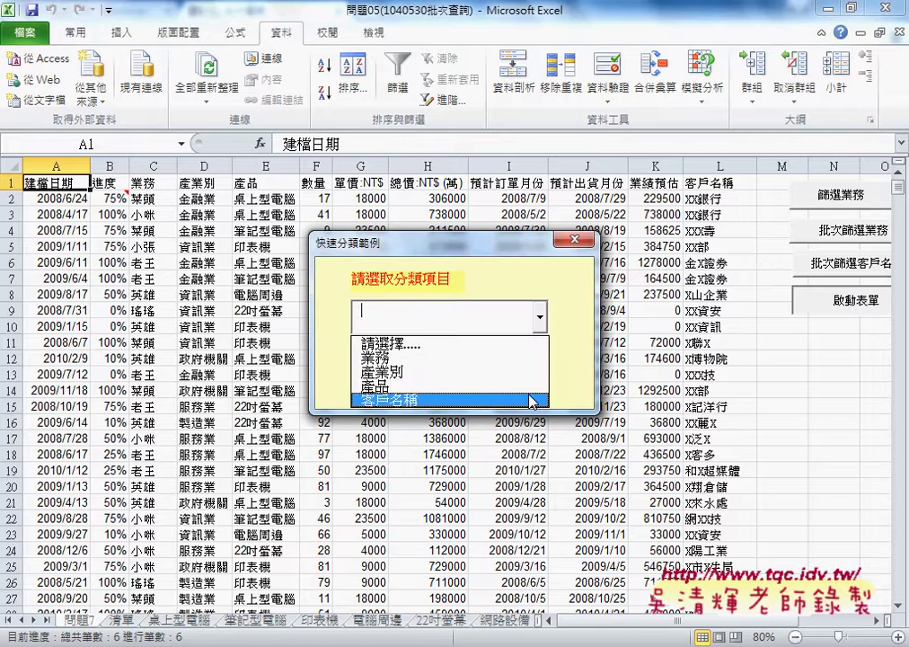
left_click(532, 398)
left_click(533, 363)
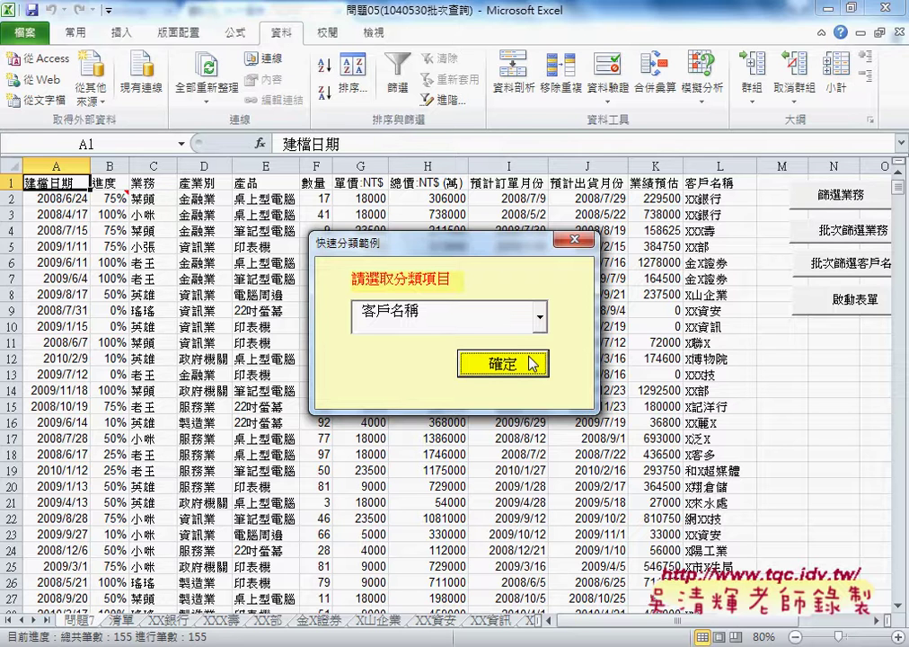
left_click(570, 240)
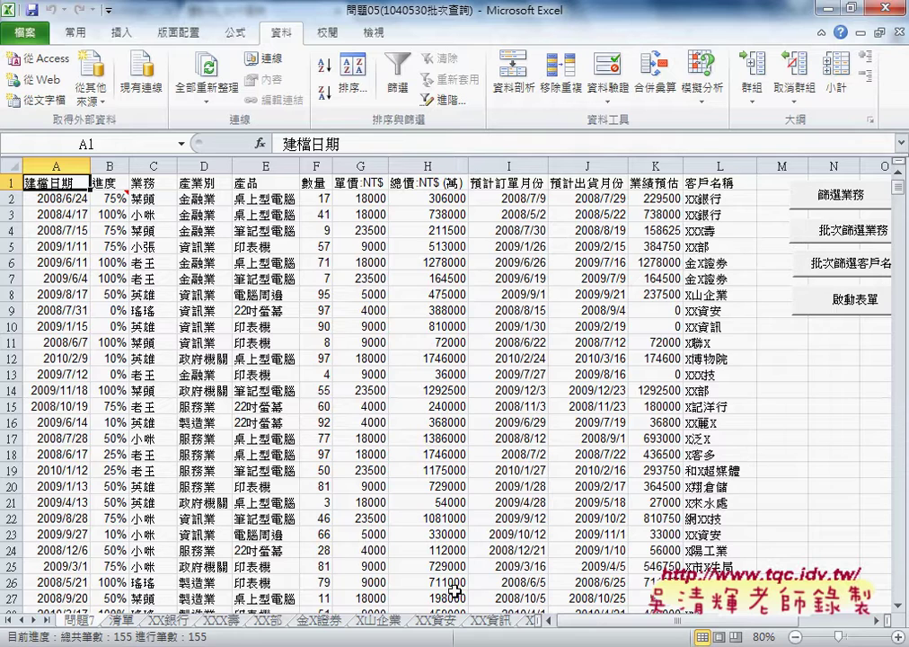
Step: Review the four category headers in row 1 of the 清單 lookup sheet
key("ctrl+Page_Down")
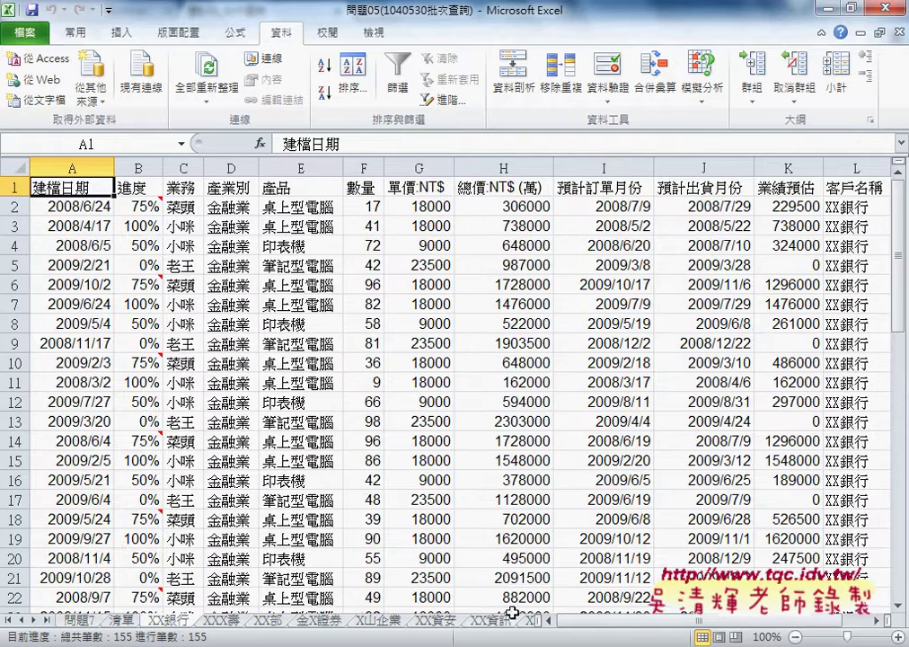
key("ctrl+Page_Up")
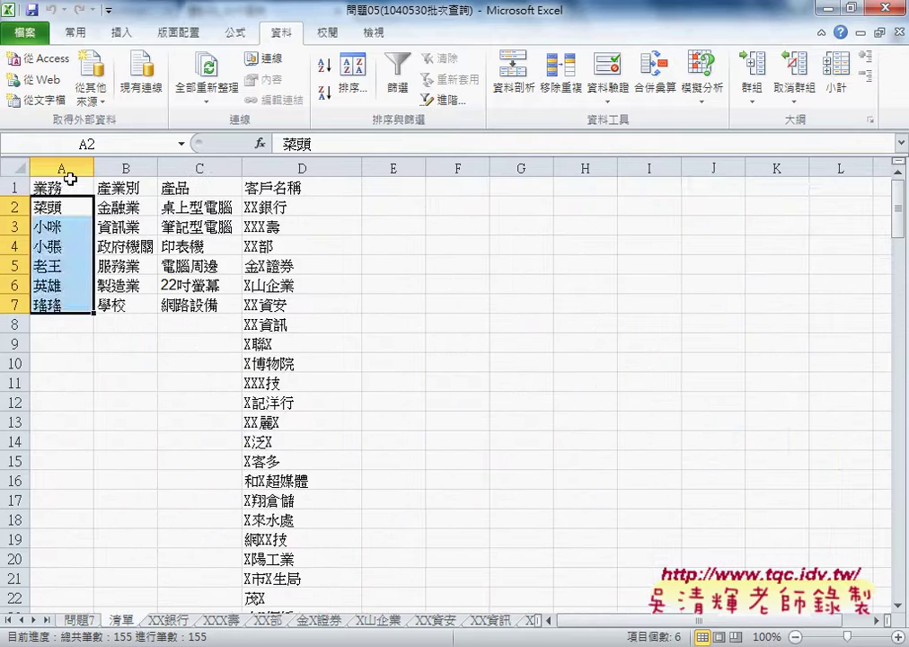
left_click_drag(70, 179, 279, 187)
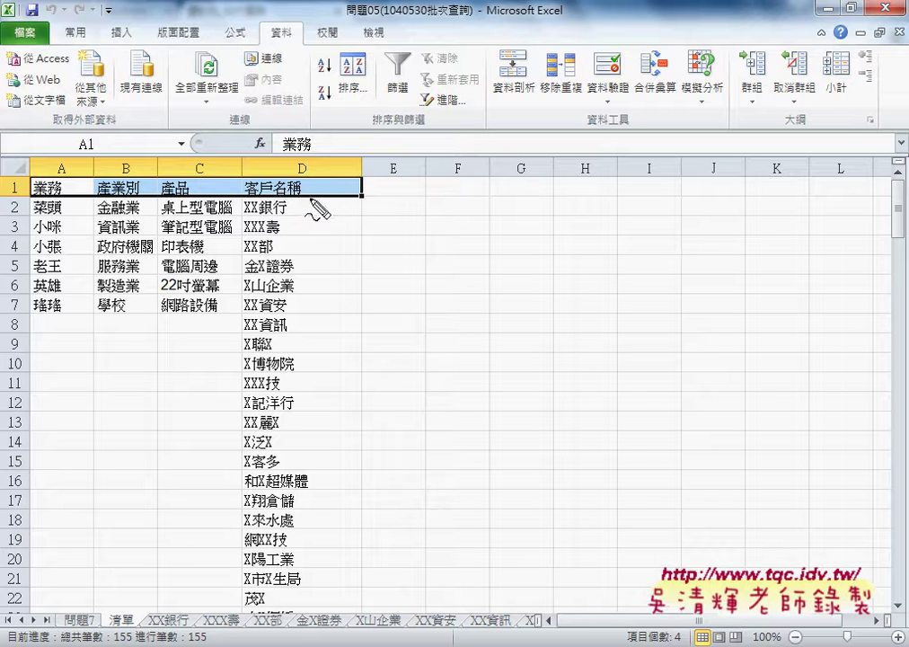
left_click_drag(317, 209, 339, 193)
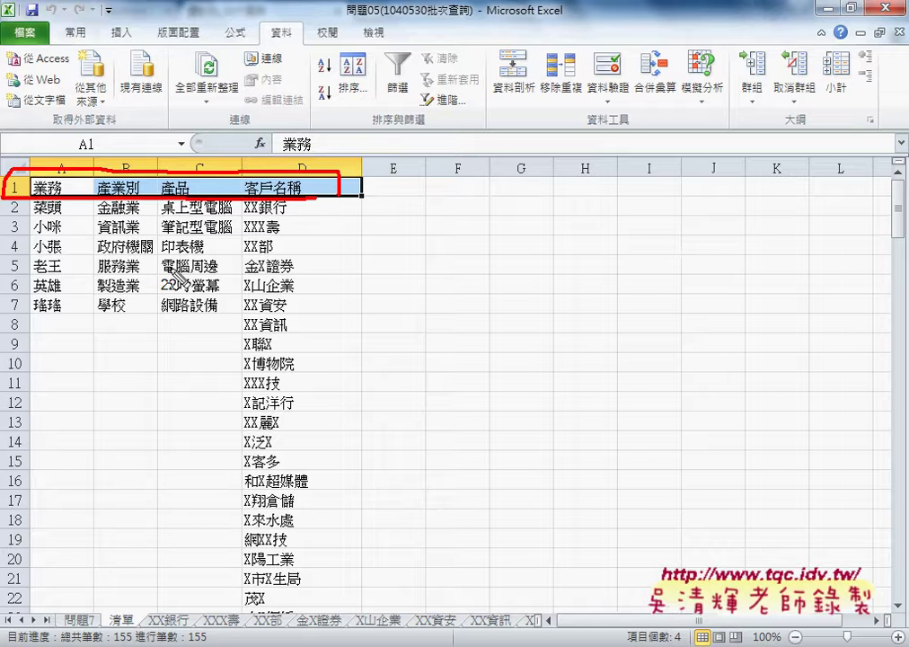
left_click_drag(131, 604, 133, 629)
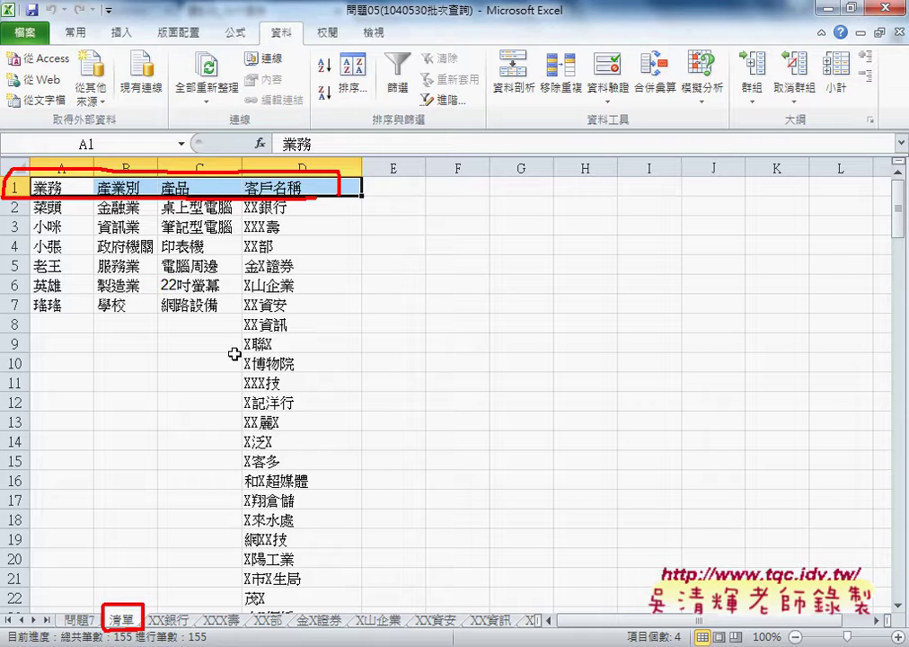
Step: Run 批次篩選業務 from 問題7, then check the 小張, 英雄 and 瑤瑤 salesperson sheets
left_click(79, 620)
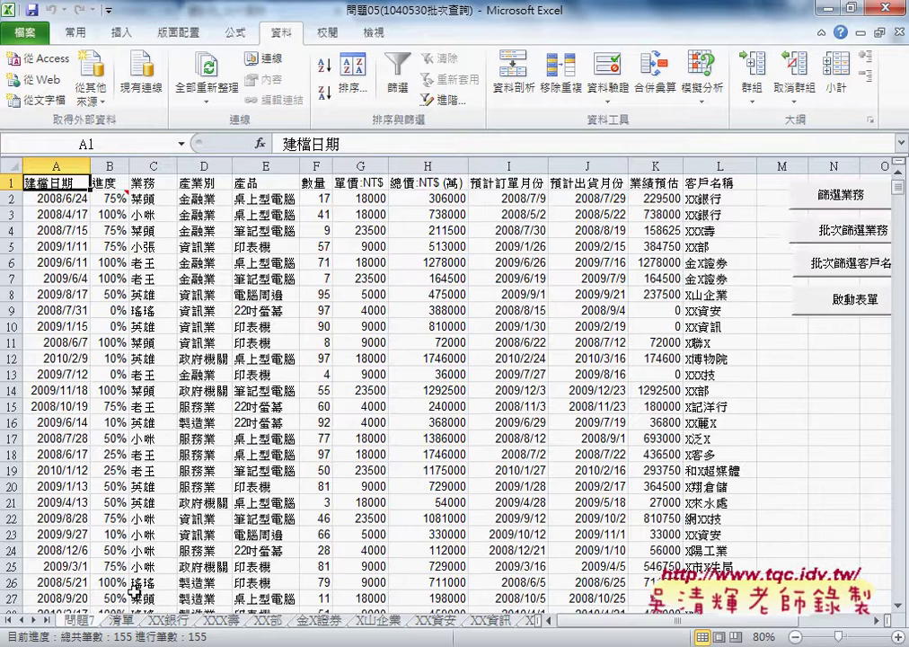
left_click(814, 232)
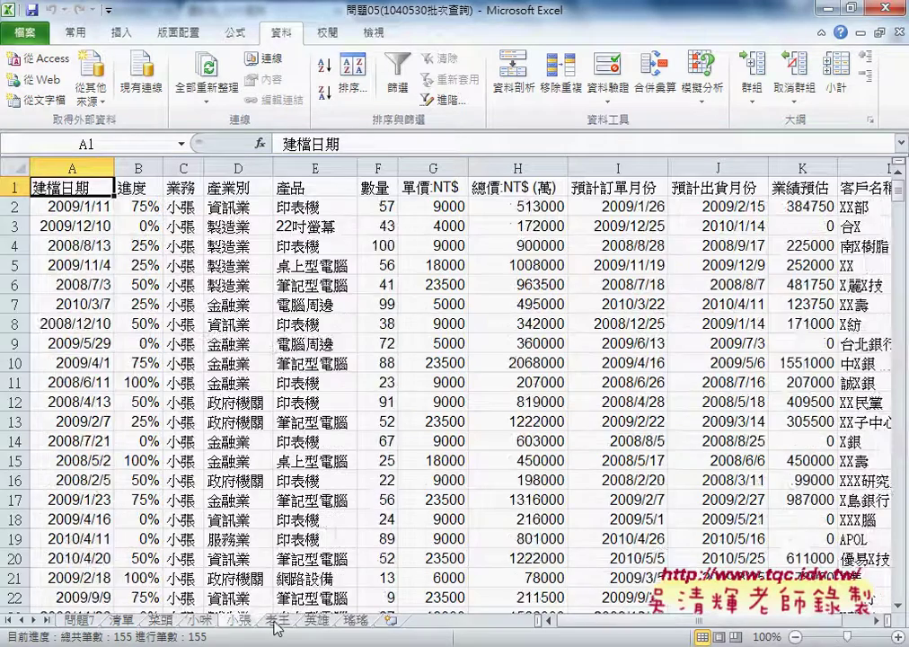
left_click(277, 628)
left_click(316, 620)
left_click(348, 629)
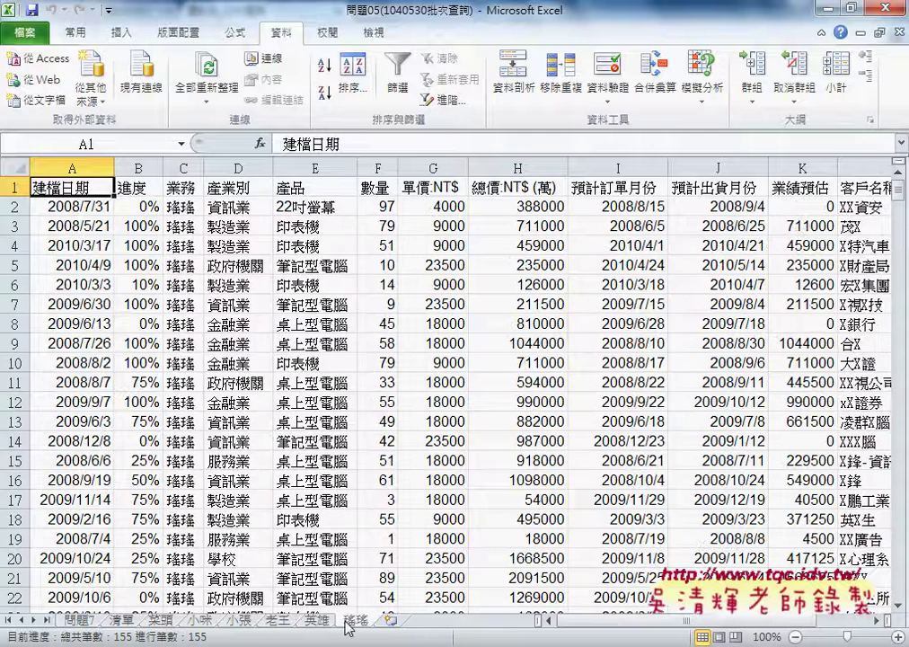